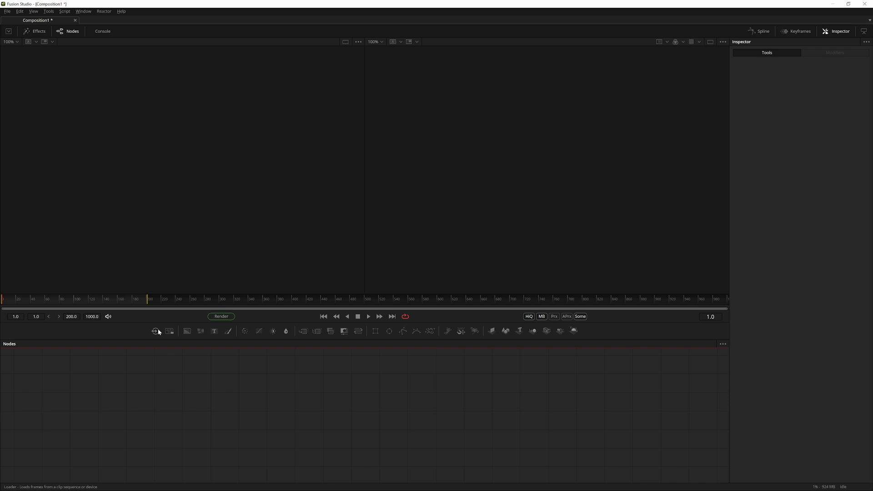
Step: Add a Loader node and load the Jet_Engine_CG_v001_Frame_####.exr file sequence from the 01_Cycles_Render folder
left_click(155, 331)
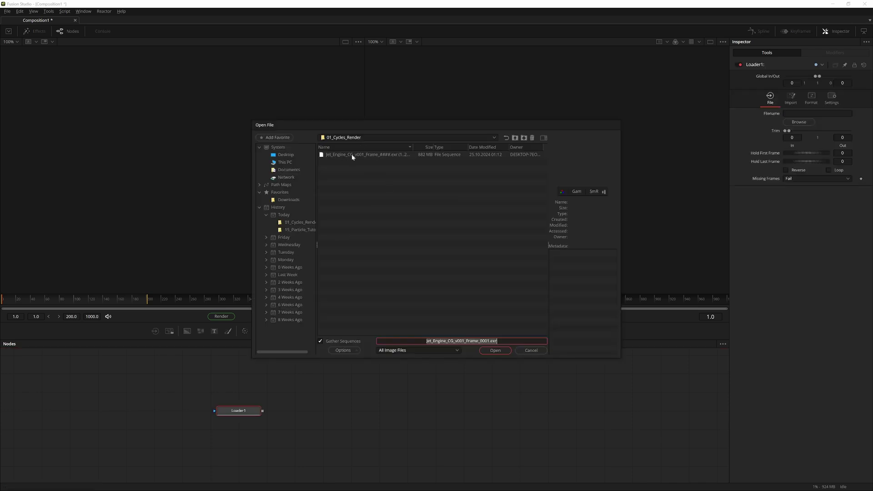
left_click(353, 156)
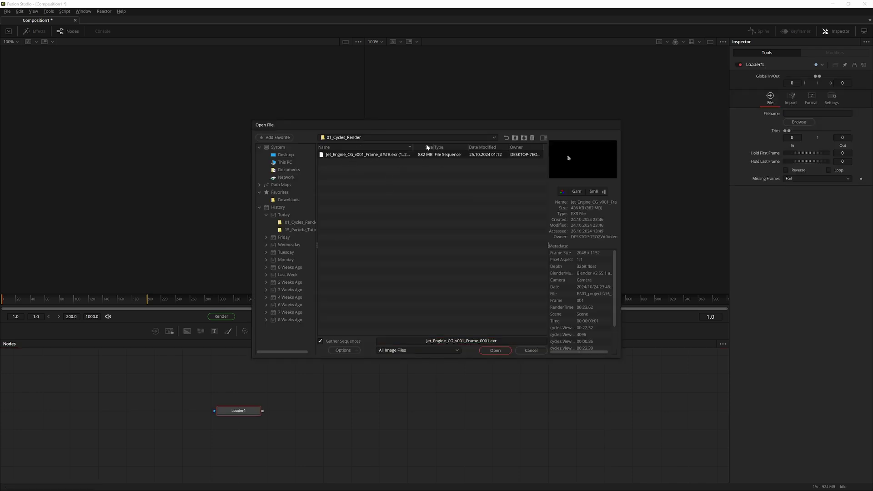
key("Return")
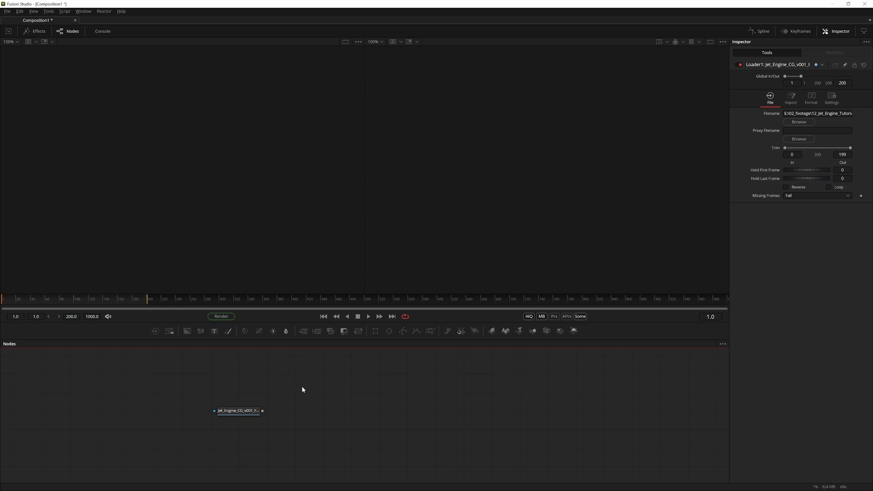
Step: Turn on forced source tile pictures and forced mask tile pictures for the node graph
right_click(302, 388)
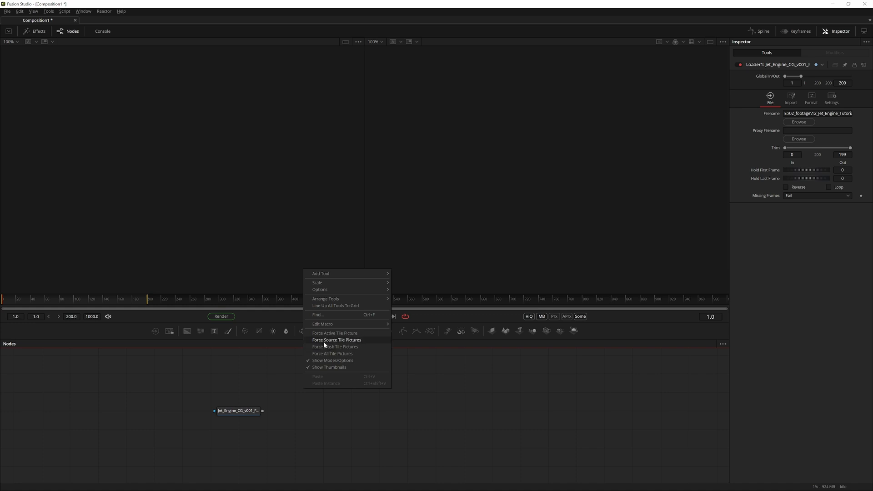
left_click(335, 341)
right_click(287, 394)
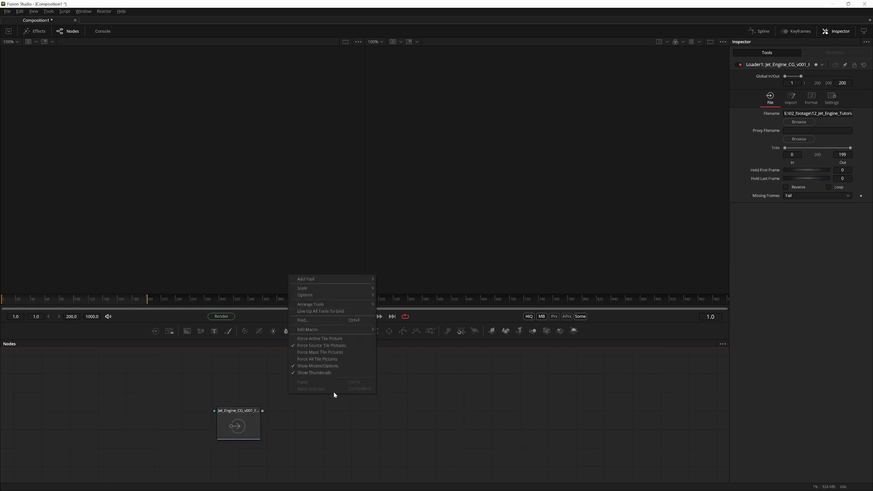
left_click(323, 353)
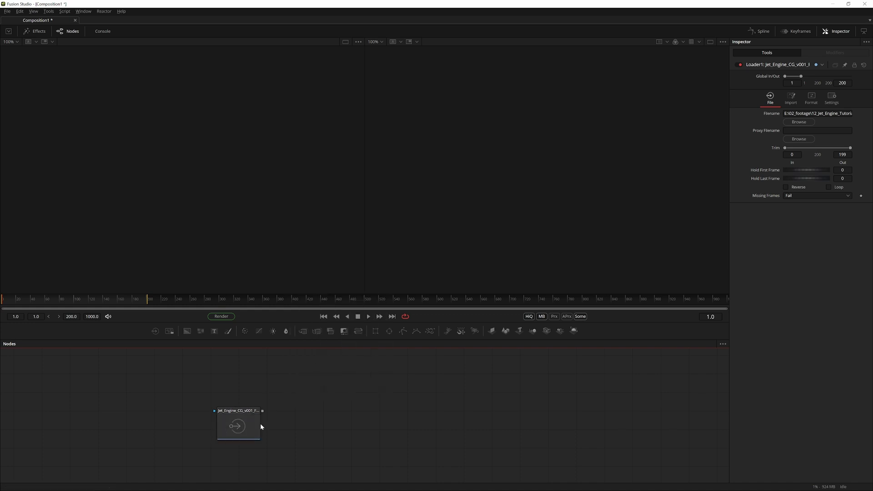
Step: Show the jet engine Loader in the second viewer, play it briefly and return to frame 1
left_click(236, 422)
key("2")
key("space")
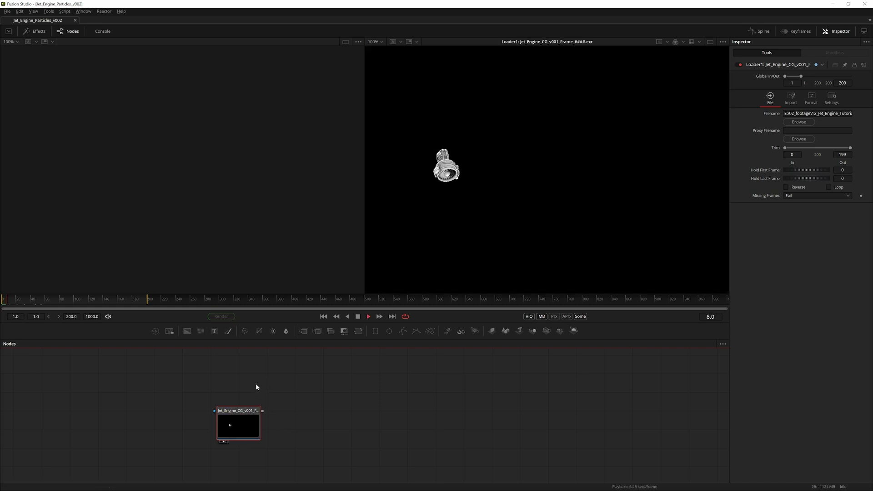
key("space")
left_click_drag(5, 302, 2, 304)
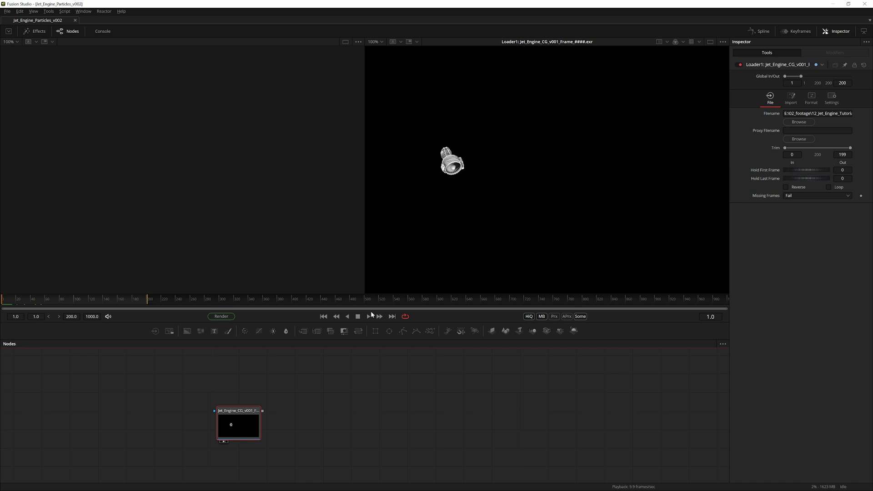
Step: Switch to a single enlarged viewer, play the jet engine sequence and return to frame 1
left_click(711, 42)
key("space")
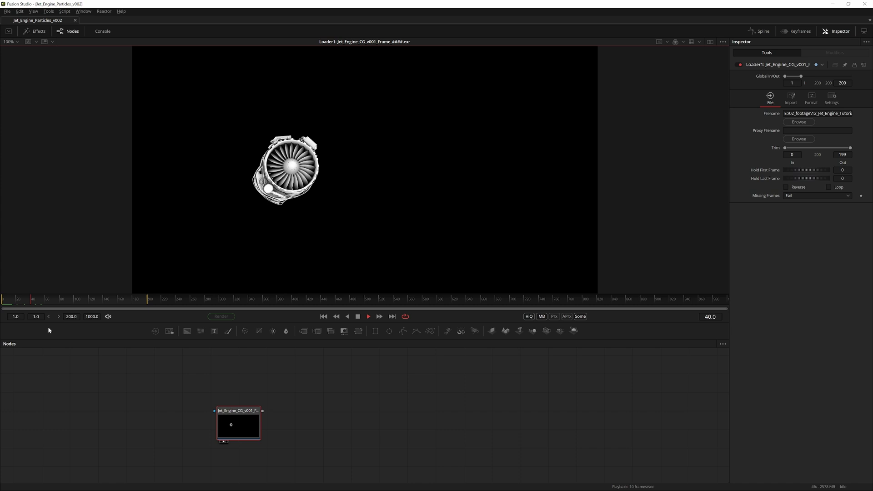
left_click(20, 301)
left_click_drag(20, 301, 3, 303)
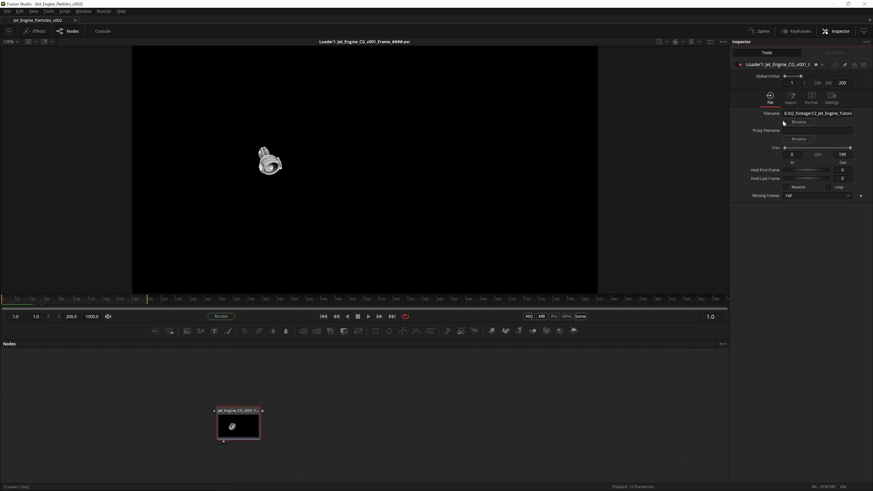
Step: Map the Loader's Red, Green, Blue and Alpha EXR channels to the matching R, G, B and A channels of ViewLayer.Combined
left_click(812, 97)
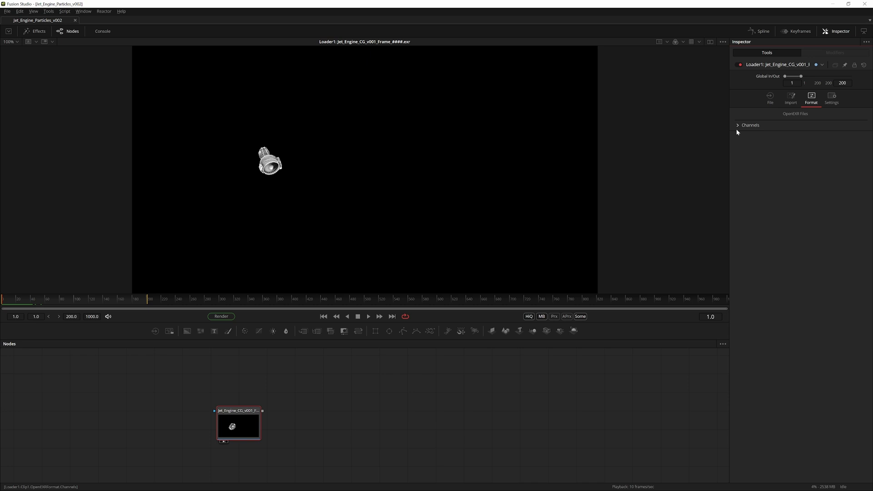
left_click(737, 126)
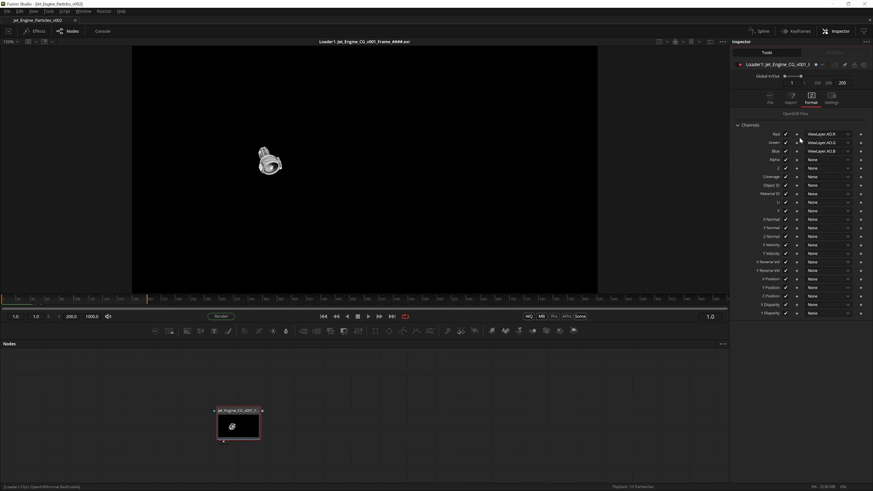
left_click(836, 135)
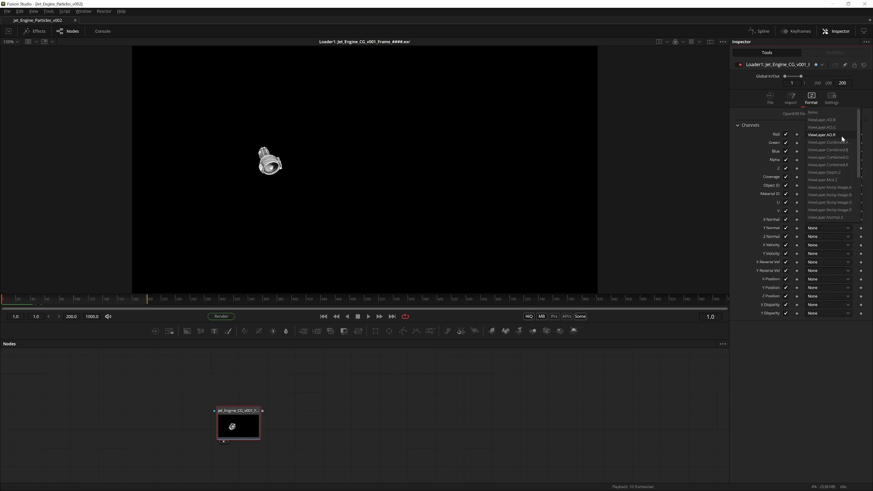
left_click(847, 165)
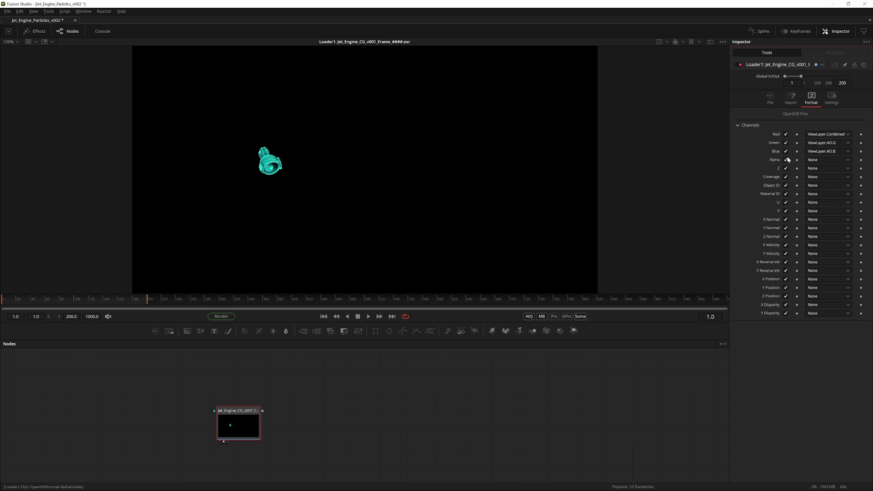
left_click(822, 145)
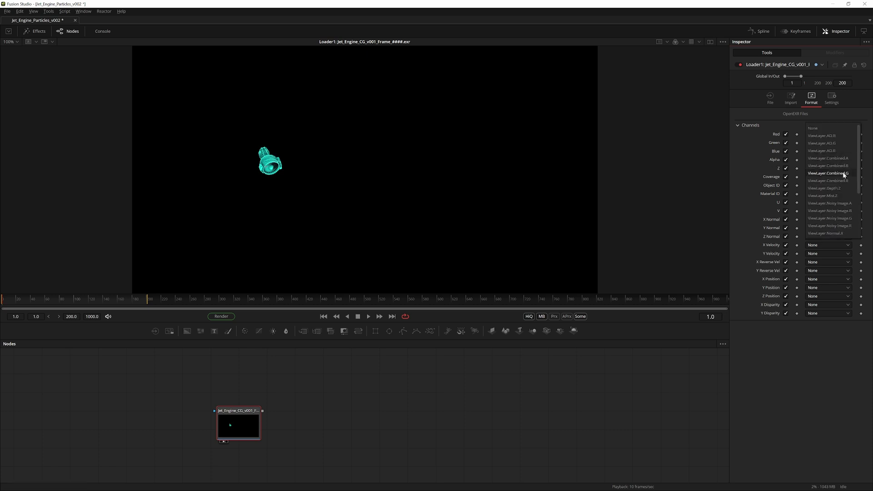
left_click(840, 172)
left_click(830, 154)
left_click(843, 184)
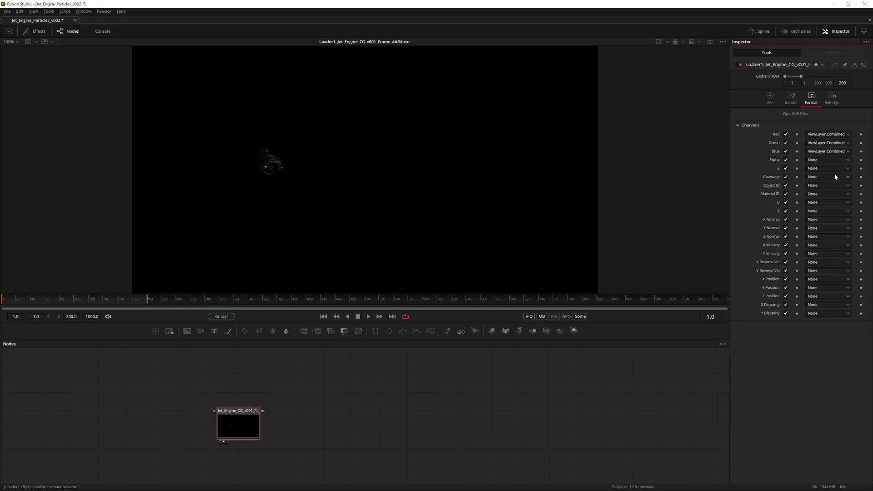
left_click(827, 160)
left_click(840, 190)
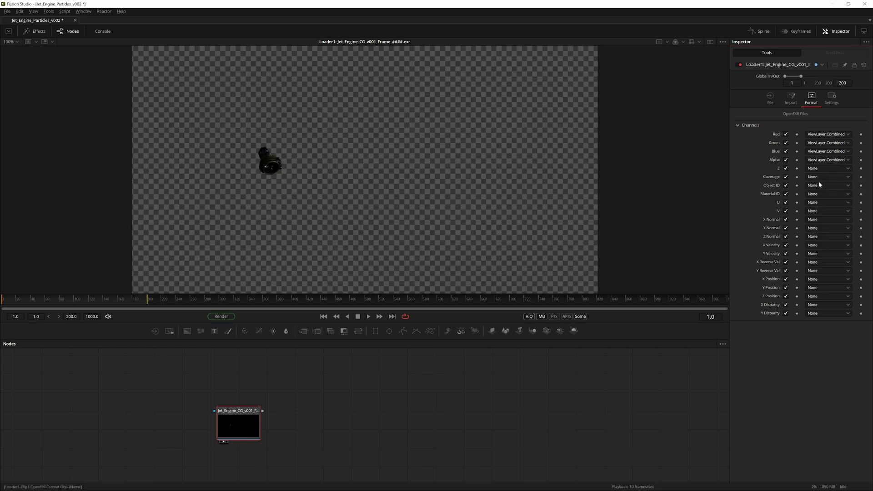
Step: Play back the combined render from the start and examine the jet engine at several frames
key("space")
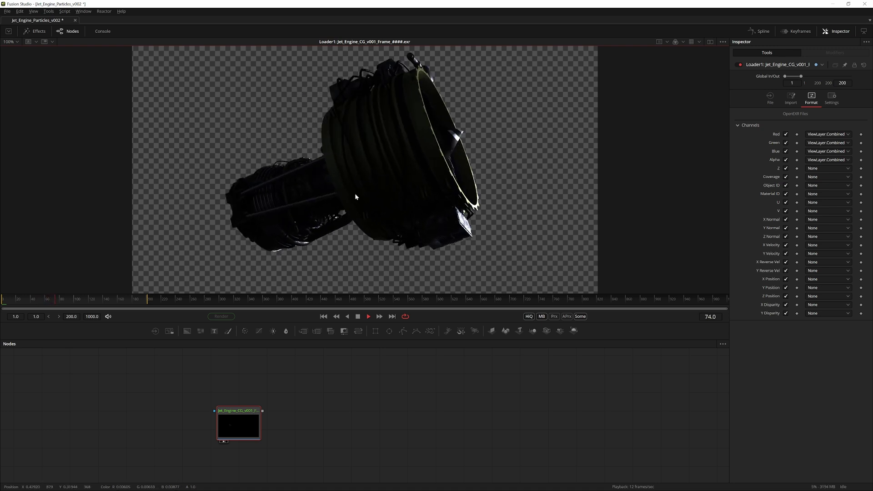
key("space")
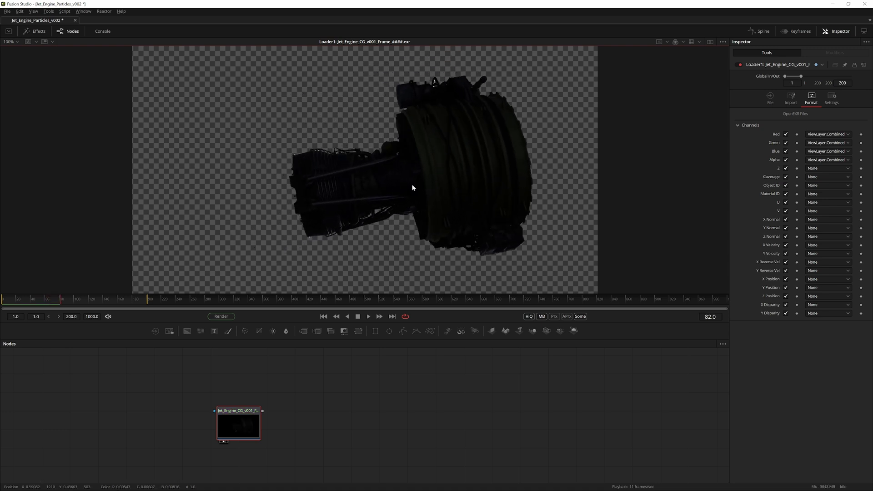
left_click(38, 301)
left_click_drag(38, 301, 4, 299)
key("space")
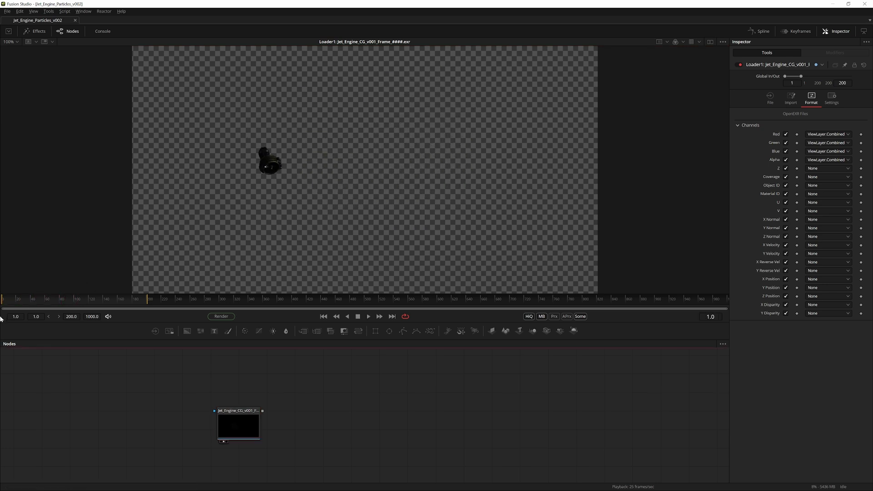
key("space")
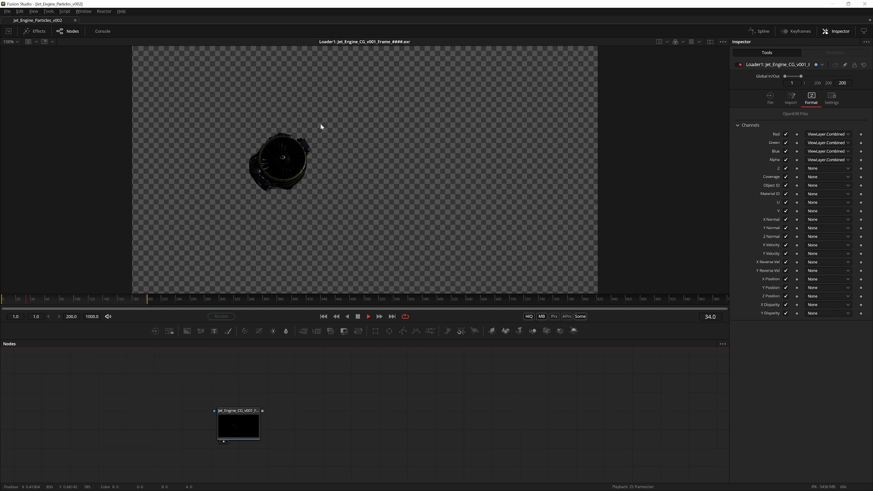
key("space")
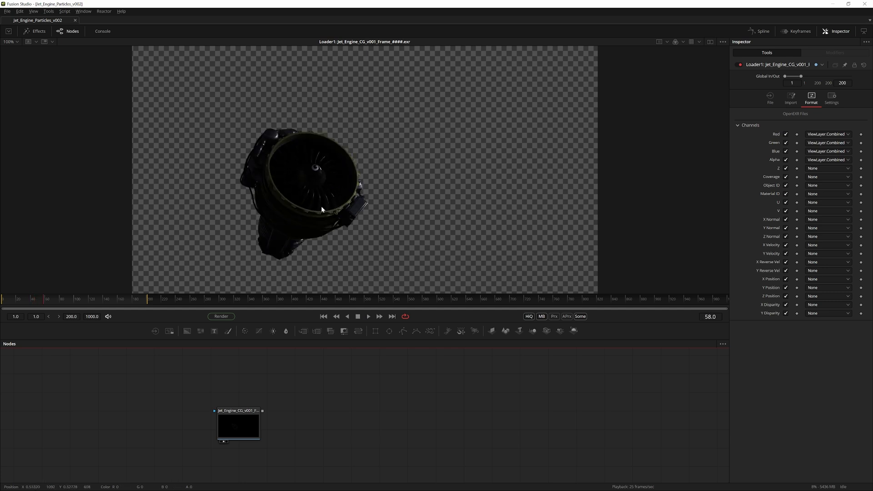
key("space")
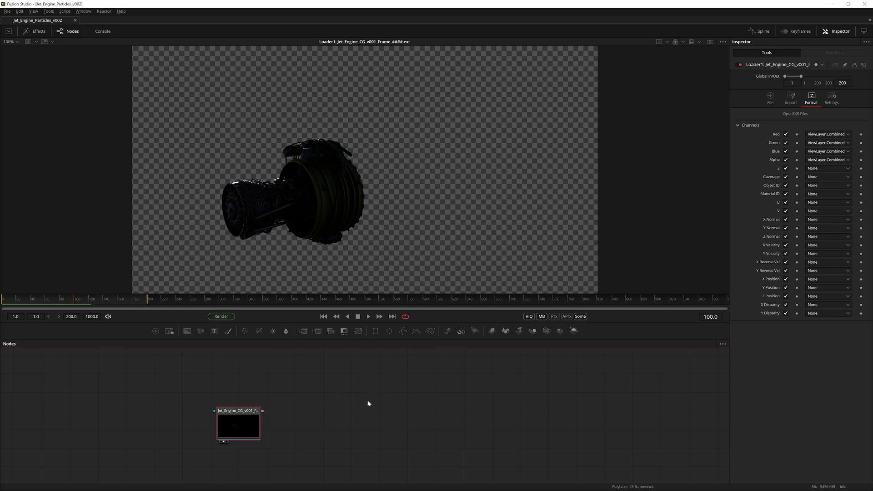
left_click(298, 421)
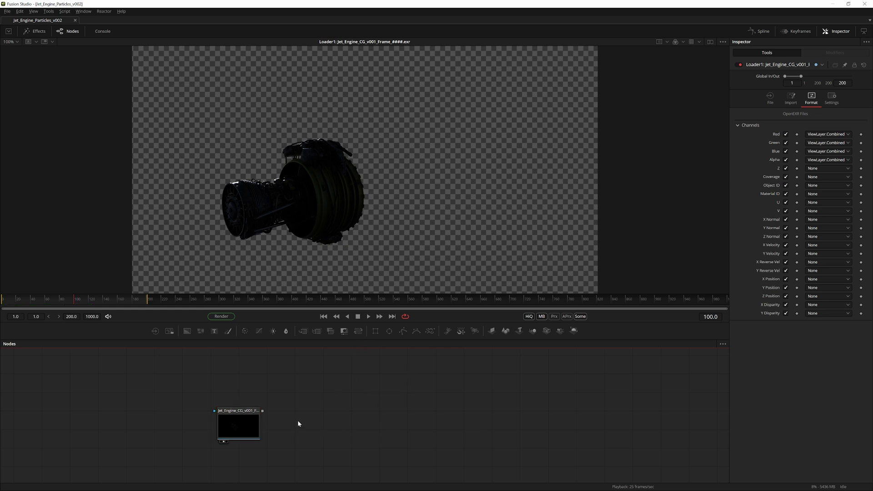
left_click(249, 417)
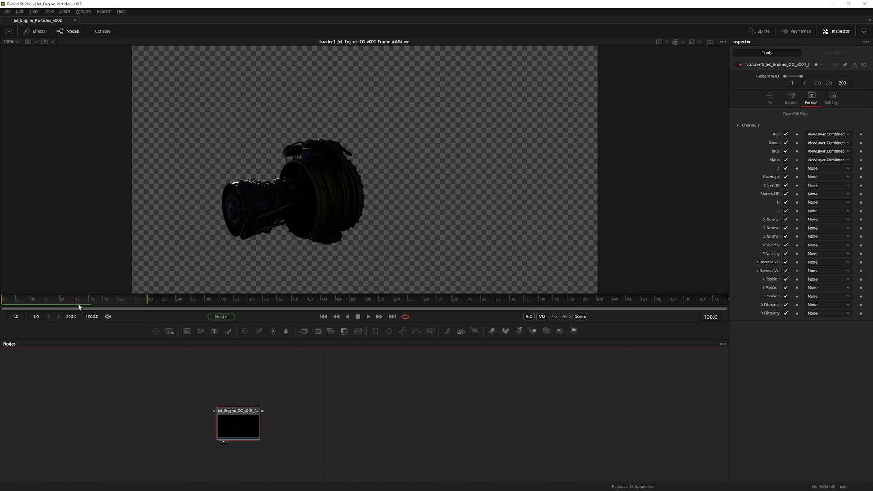
left_click_drag(71, 300, 48, 299)
left_click_drag(291, 151, 209, 265)
left_click(237, 419)
Step: Apply the Gamut View LUT to the viewer and open its LUT editor
left_click(692, 42)
left_click(700, 42)
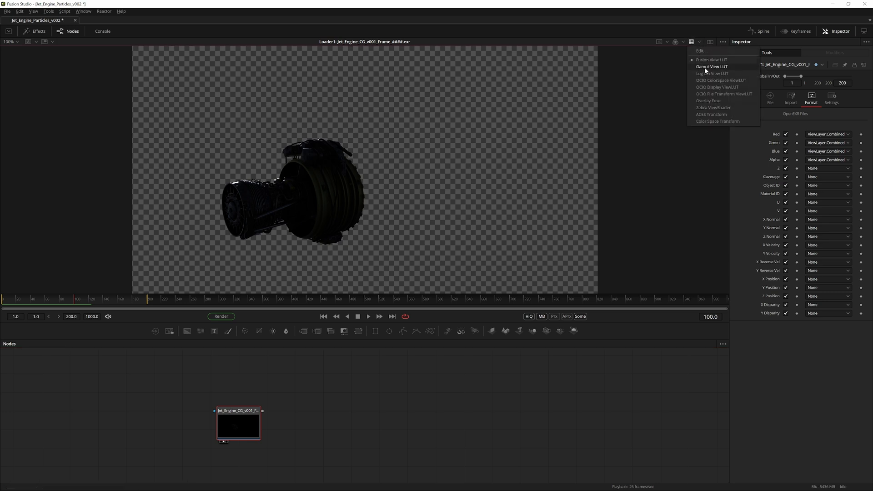
left_click(705, 67)
left_click(701, 42)
left_click(699, 51)
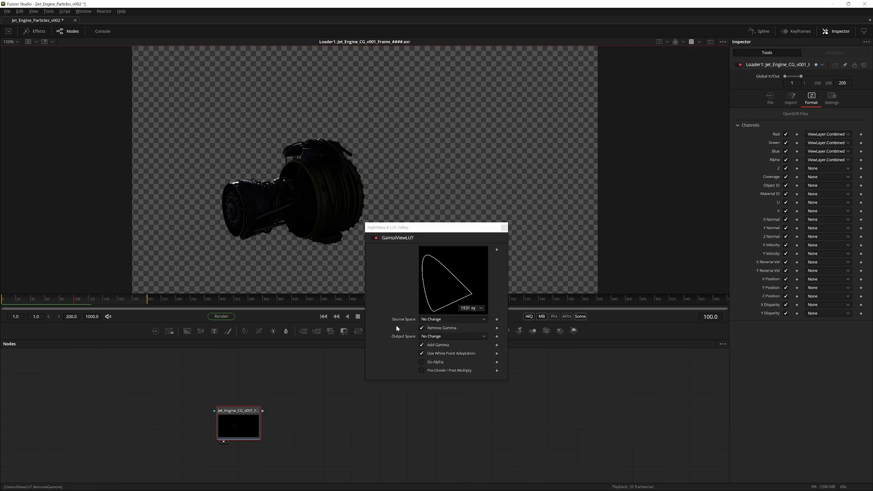
Step: Set the Gamut View LUT's source space to ACEScg and its output space to sRGB
left_click(437, 321)
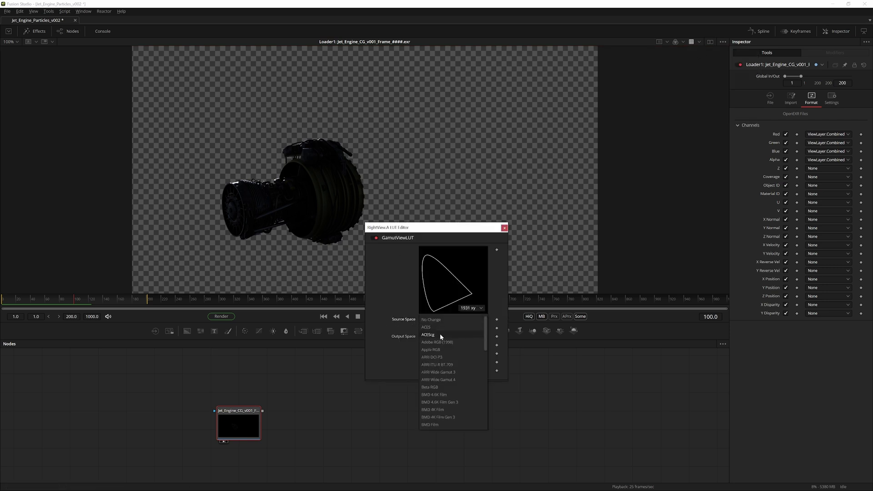
left_click(441, 336)
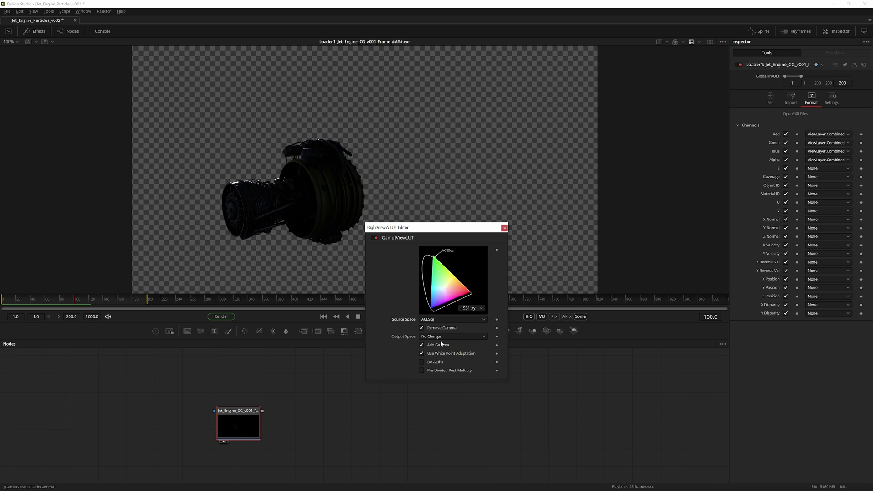
left_click(440, 337)
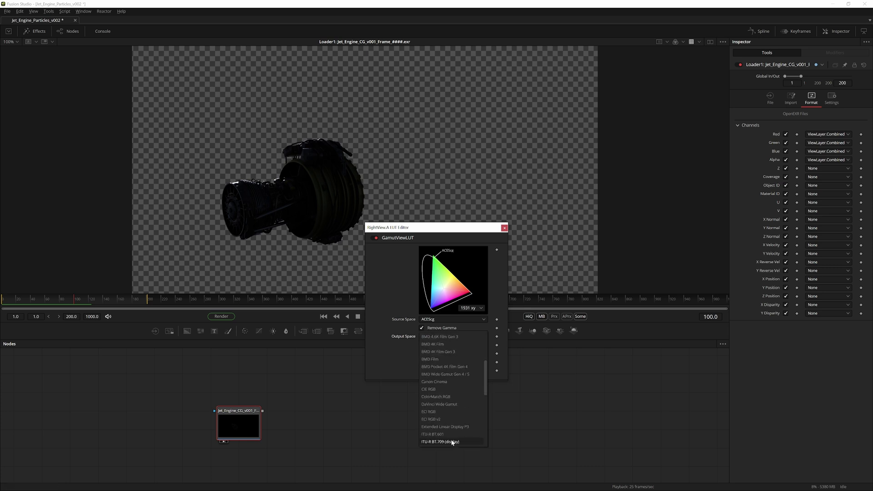
scroll(450, 437, "down", 10)
left_click(426, 442)
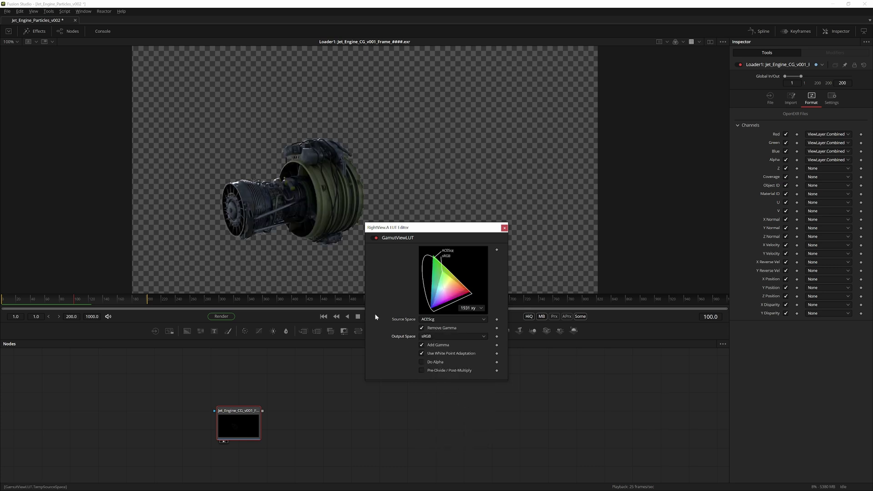
Step: Enable Pre-Divide / Post-Multiply and Do Alpha for the Gamut View LUT, close its editor and save the composition
left_click(421, 371)
left_click(421, 362)
left_click(505, 228)
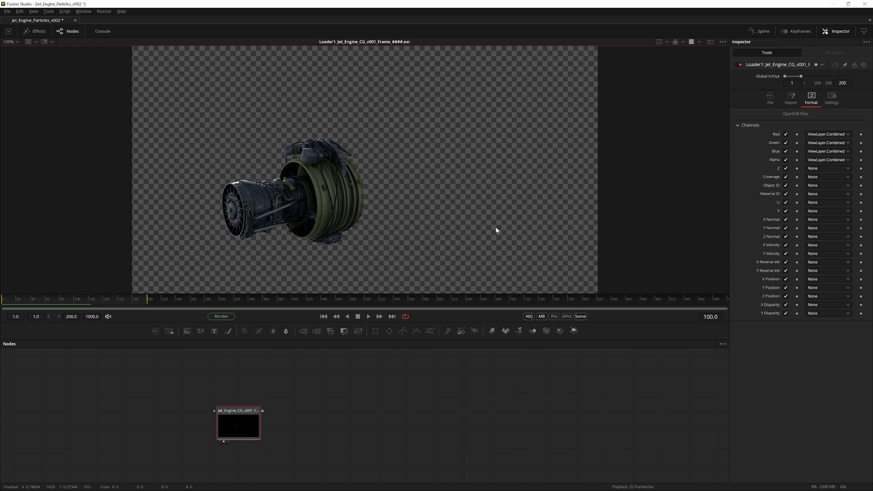
key("ctrl+s")
Step: Play the colour-managed render, compare frame 86 with the viewer LUT off and on, and resume playback
key("space")
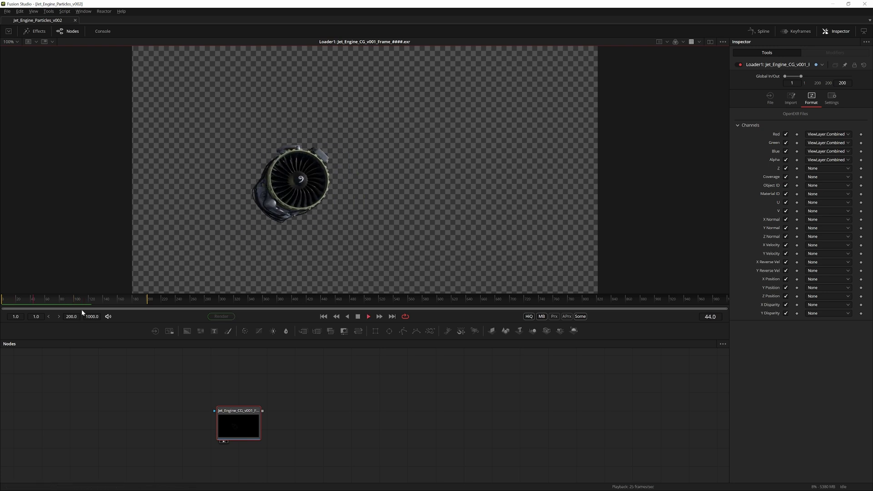
left_click(61, 301)
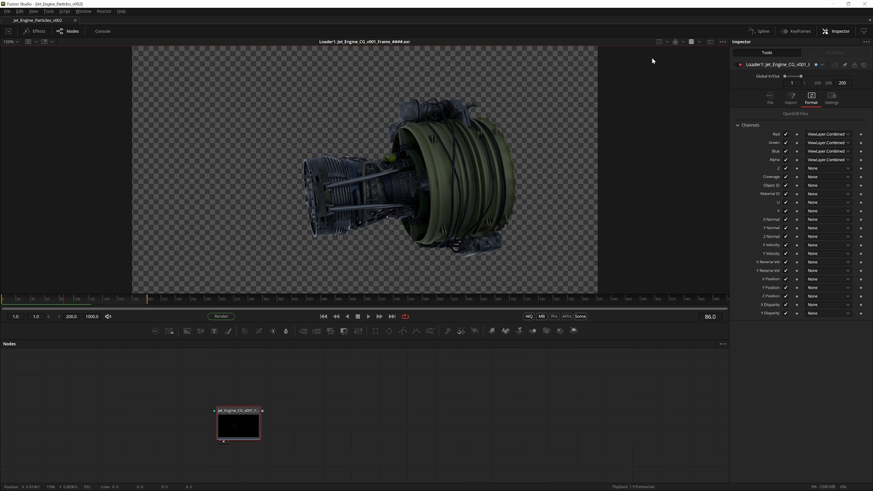
left_click(691, 42)
left_click(692, 42)
key("space")
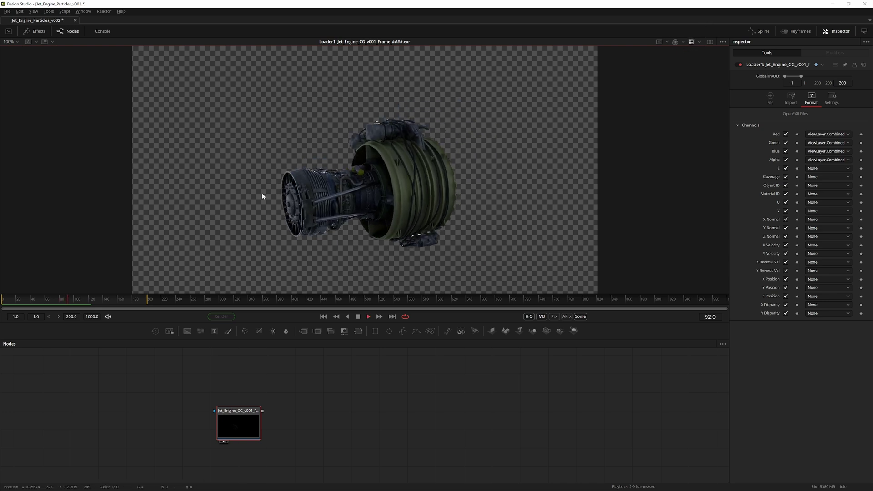
Step: Stop playback, check the render with the viewer LUT off, return to frame 1 and save the composition
left_click(239, 424)
key("space")
left_click(691, 42)
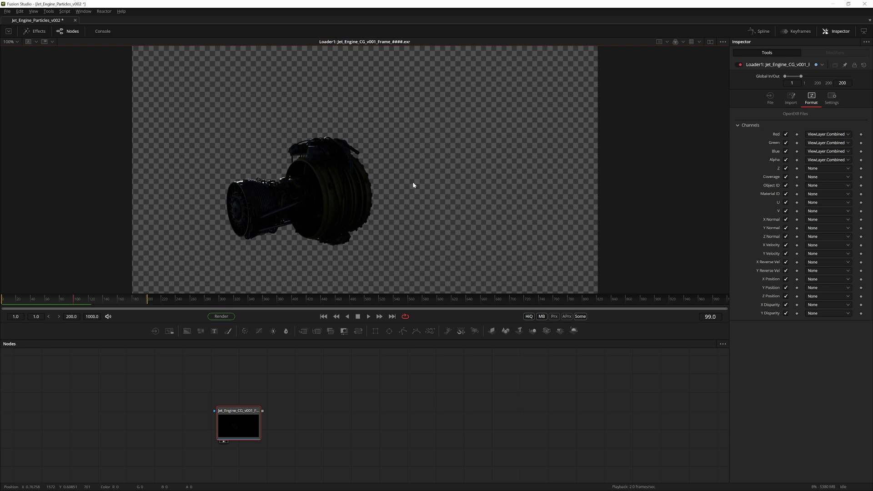
key("space")
key("space")
left_click_drag(82, 304, 1, 309)
key("ctrl+s")
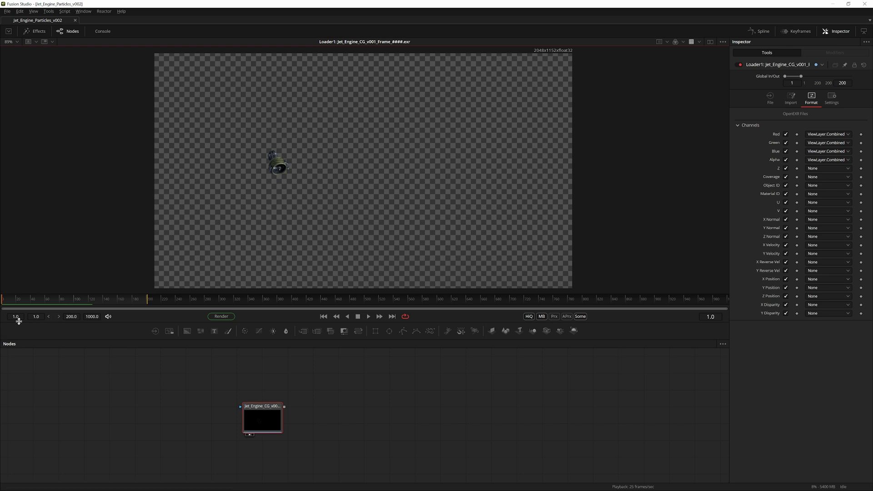
Step: Set the composition's global end frame to 200, move the playhead to frame 200 and save
left_click(94, 317)
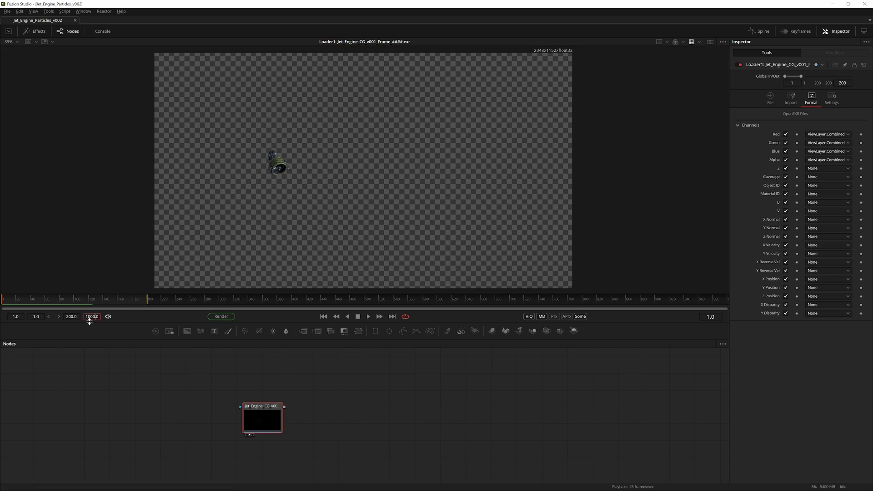
key("ctrl+a")
type("200")
left_click(446, 391)
left_click_drag(617, 304, 730, 304)
key("ctrl+s")
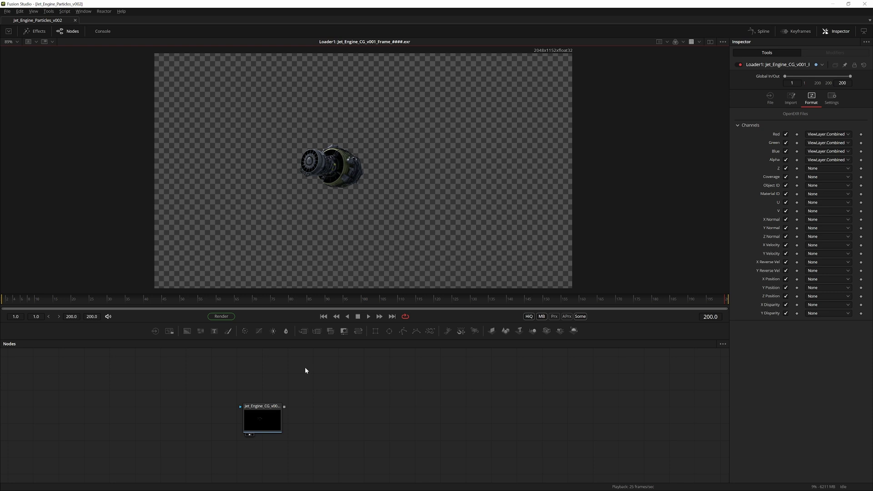
Step: Import the jet engine Alembic scene at a 25 fps resampling rate, merging it into the existing document
left_click(7, 12)
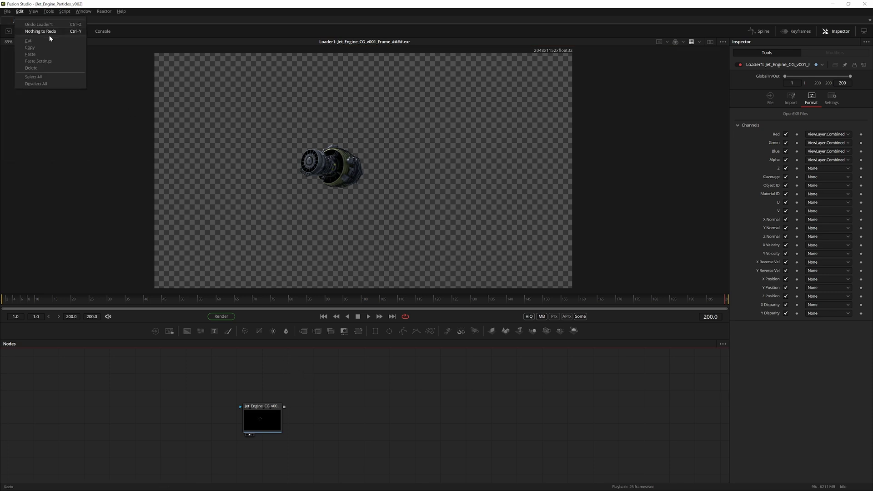
key("Escape")
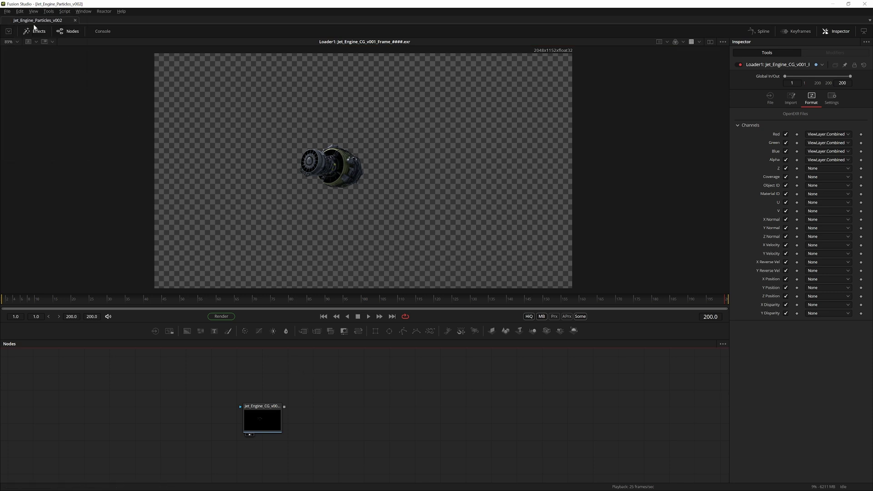
left_click(7, 12)
mouse_move(56, 95)
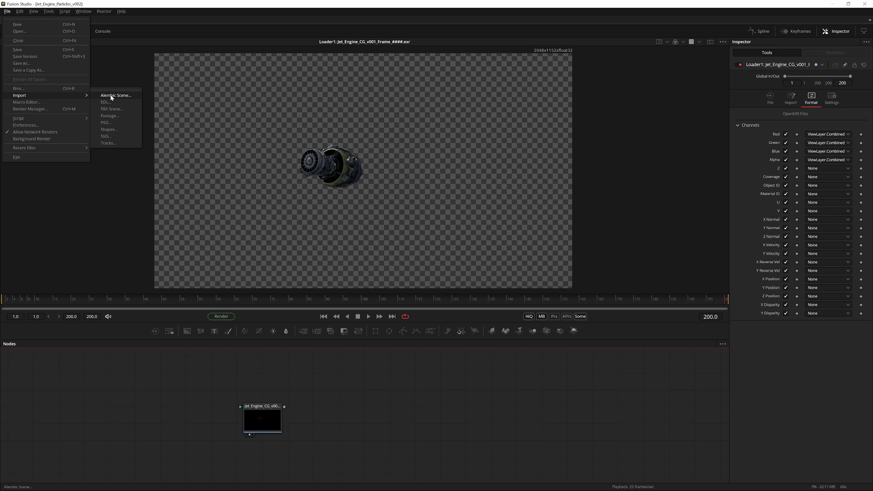
left_click(112, 96)
key("Return")
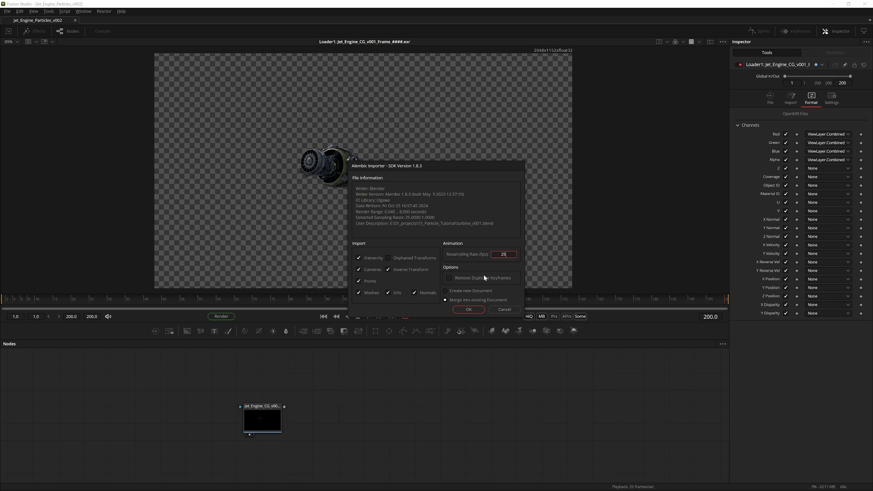
key("Tab")
left_click(469, 310)
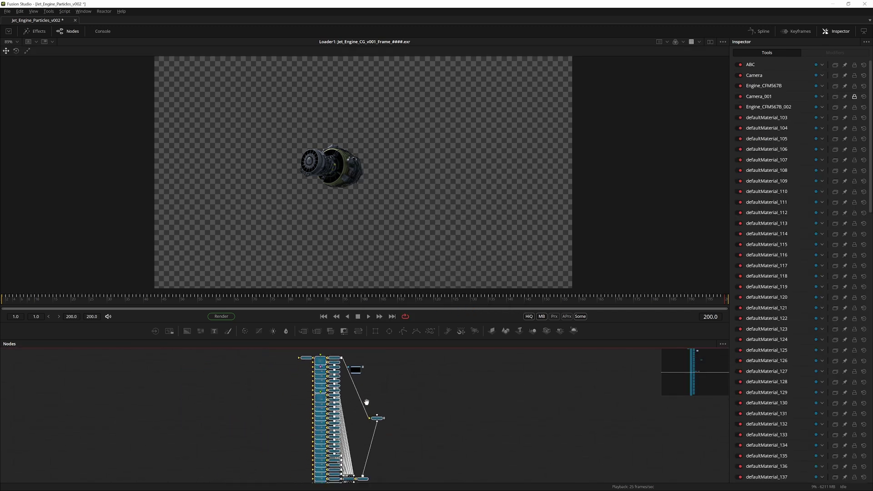
Step: Move the imported ABC merge node beside the Camera node and show it in the viewer
left_click_drag(367, 402, 365, 389)
mouse_move(366, 457)
left_mouse_down()
mouse_move(361, 402)
mouse_move(372, 343)
left_mouse_up()
mouse_move(360, 409)
left_mouse_down()
mouse_move(362, 384)
mouse_move(345, 410)
mouse_move(349, 449)
left_mouse_up()
mouse_move(351, 389)
left_mouse_down()
mouse_move(352, 428)
mouse_move(290, 409)
mouse_move(302, 444)
left_mouse_up()
scroll(339, 364, "up", 4)
left_click_drag(365, 418, 251, 379)
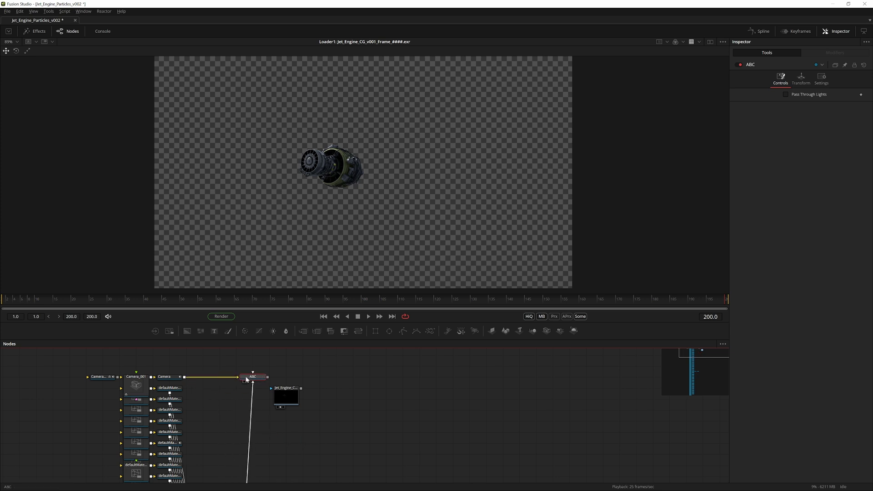
key("2")
Step: Play the imported scene's animation in the 3D view and move the camera nodes apart from the geometry nodes
left_click_drag(374, 204, 297, 178)
scroll(293, 164, "down", 8)
scroll(321, 159, "up", 3)
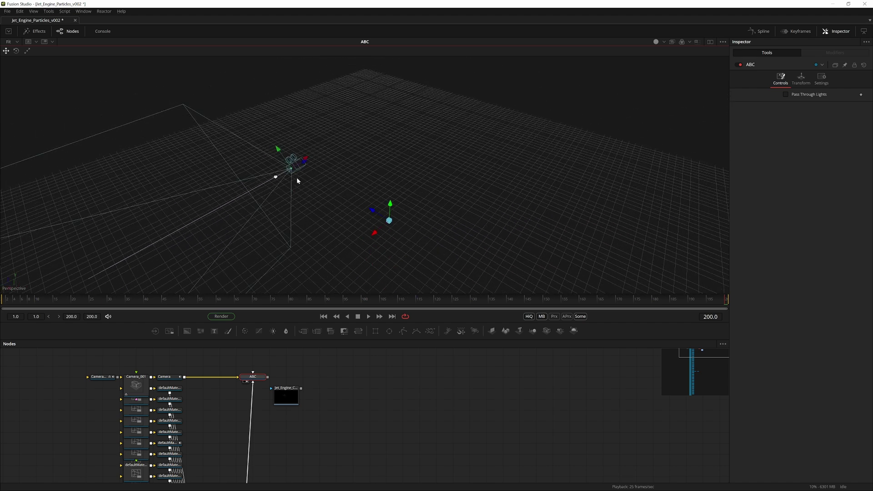
key("space")
left_click_drag(392, 201, 374, 214)
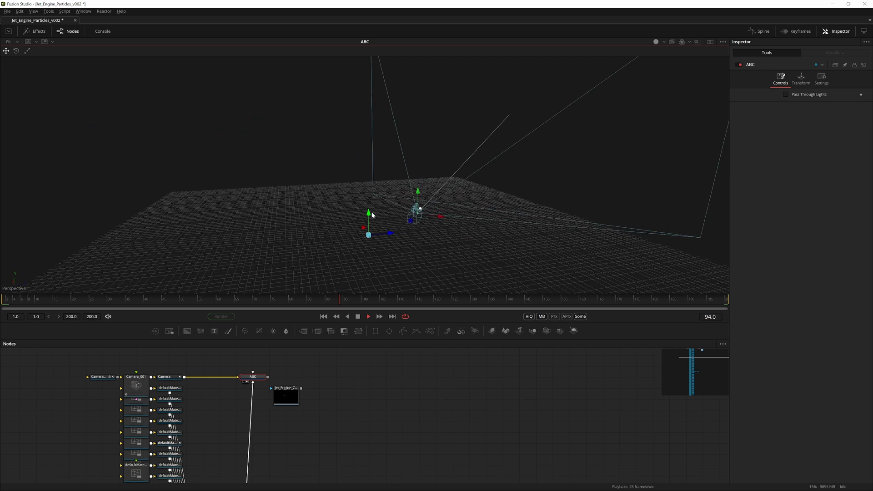
left_click_drag(172, 355, 191, 367)
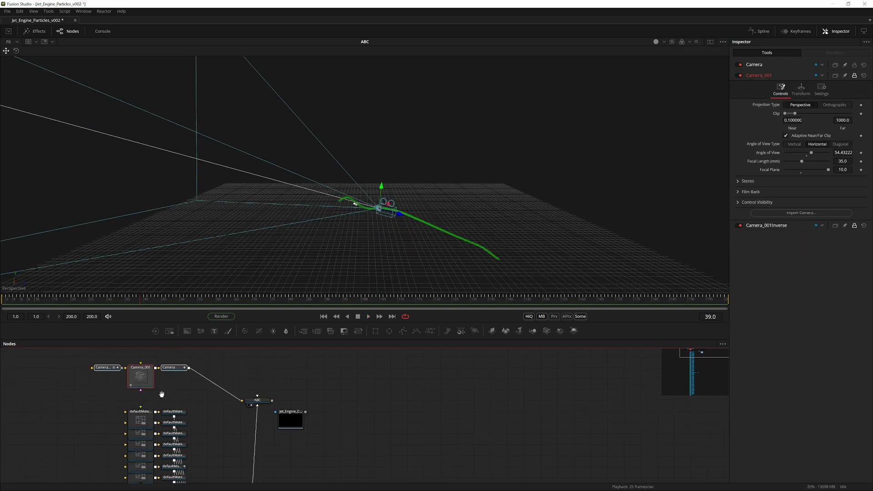
Step: Show the Engine_CFM567B_002 merge node in the viewer and examine the engine geometry
scroll(174, 416, "down", 2)
left_click_drag(187, 441, 125, 397)
scroll(188, 400, "up", 6)
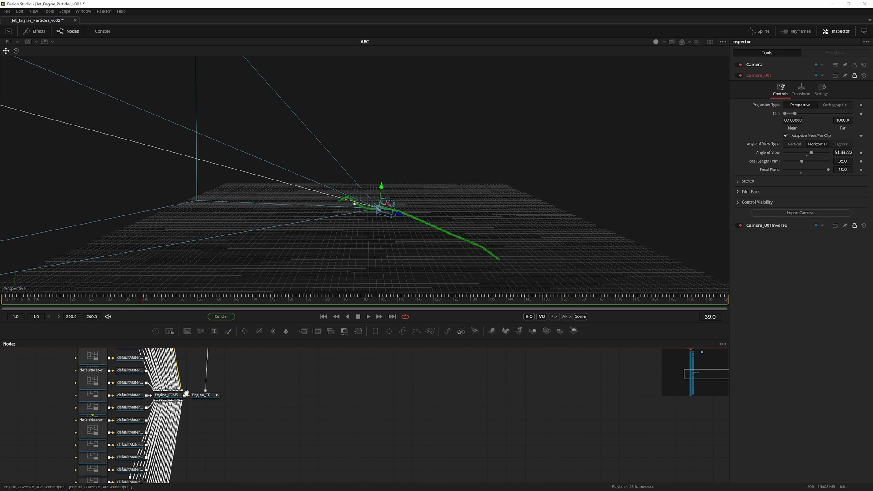
left_click_drag(206, 386, 270, 381)
left_click(242, 392)
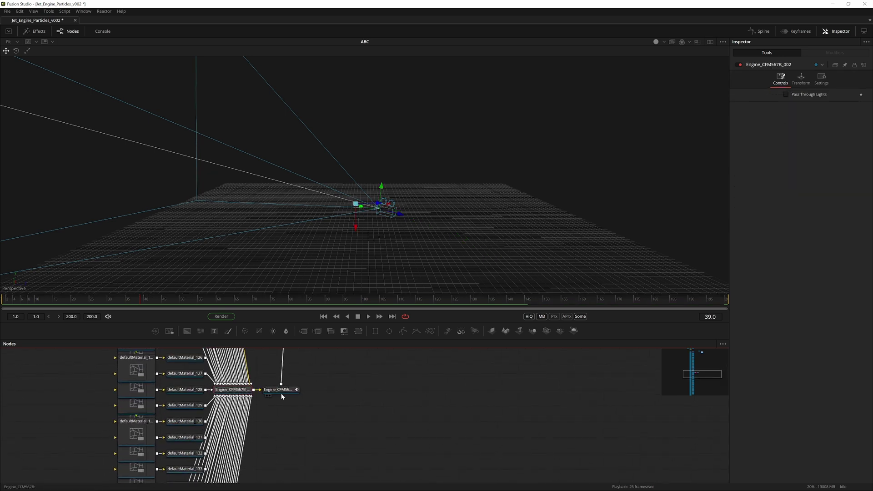
key("1")
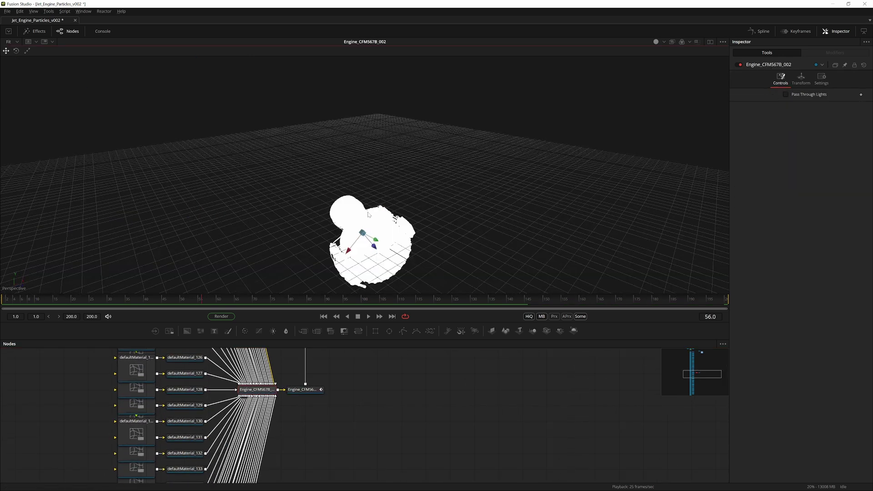
left_click_drag(374, 242, 359, 255)
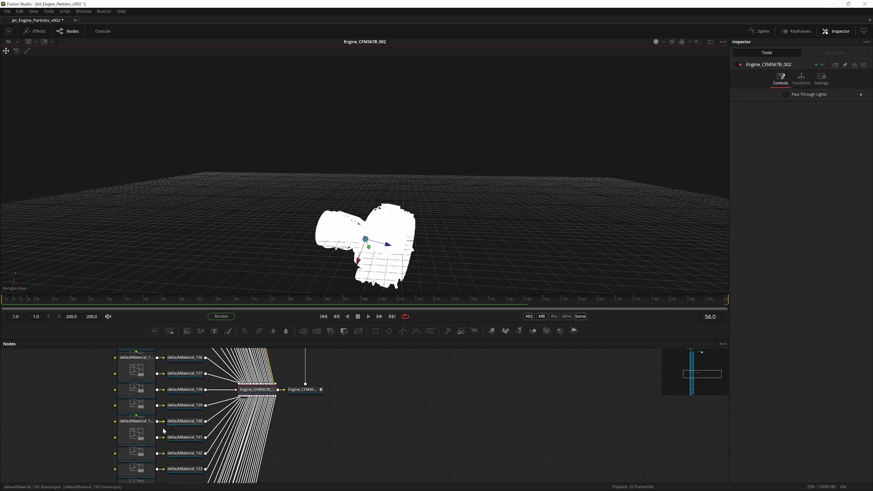
Step: Show the Engine_CFM567B transform node in the viewer and play its animated path from near the start
left_click(256, 391)
left_click(302, 392)
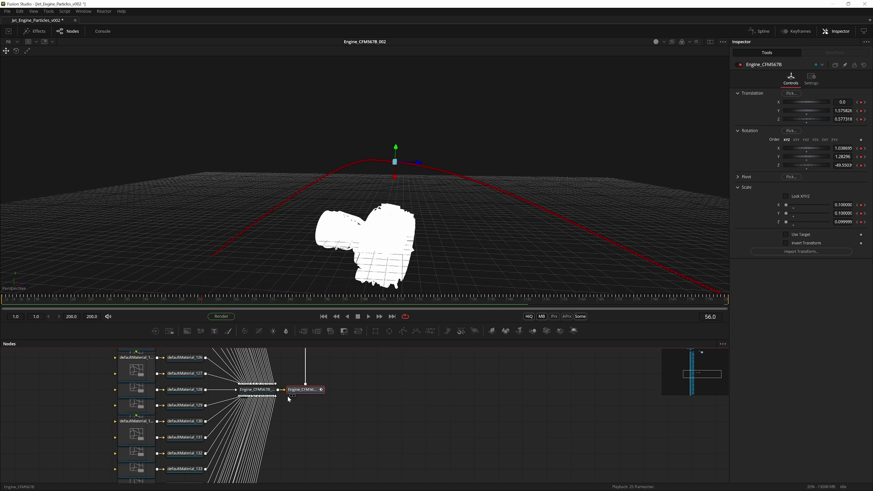
left_click_drag(274, 393, 288, 407)
scroll(289, 406, "down", 2)
left_click(278, 406)
left_click(314, 406)
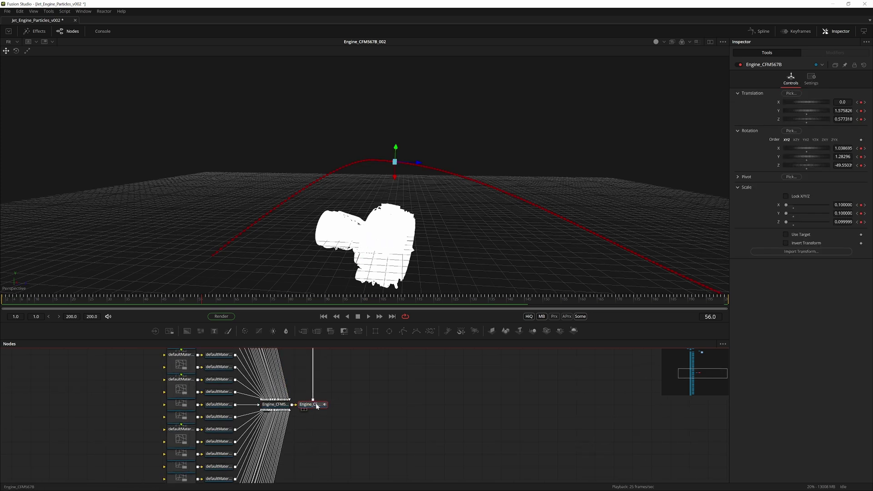
key("2")
left_click_drag(202, 300, 10, 329)
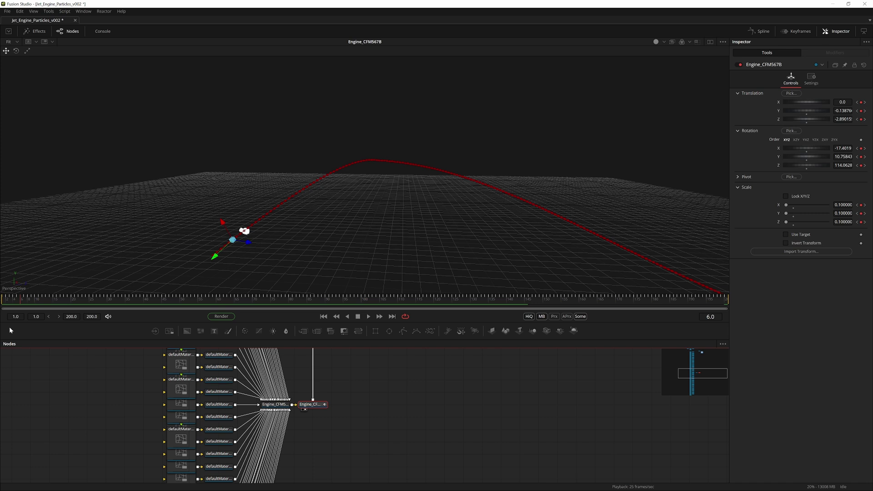
key("space")
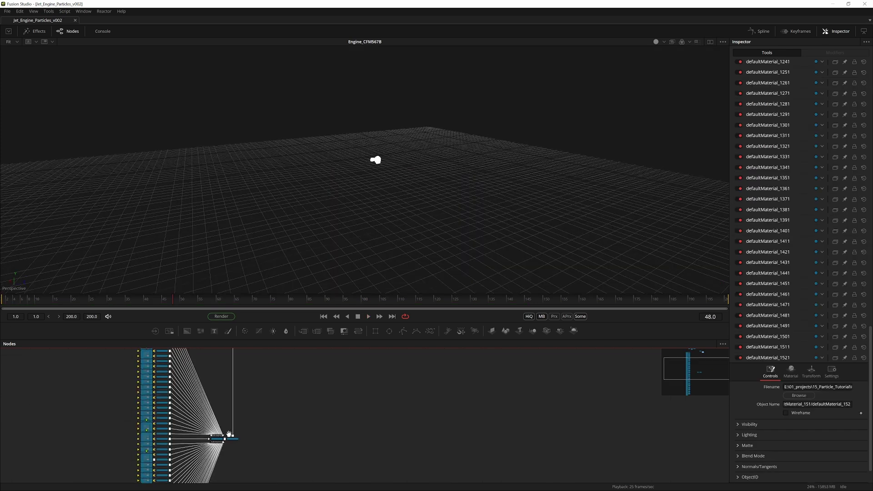
Step: Compare the engine geometry with viewer lighting off and on, leaving lighting enabled
scroll(224, 446, "up", 3)
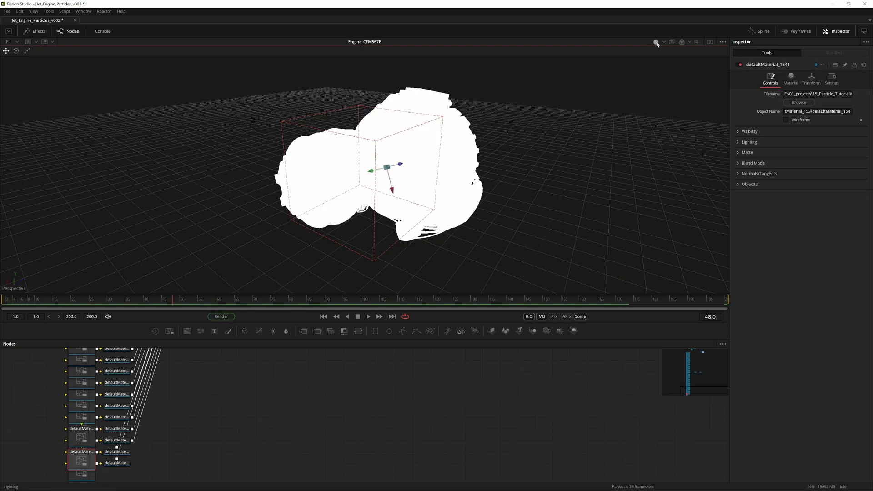
left_click(656, 43)
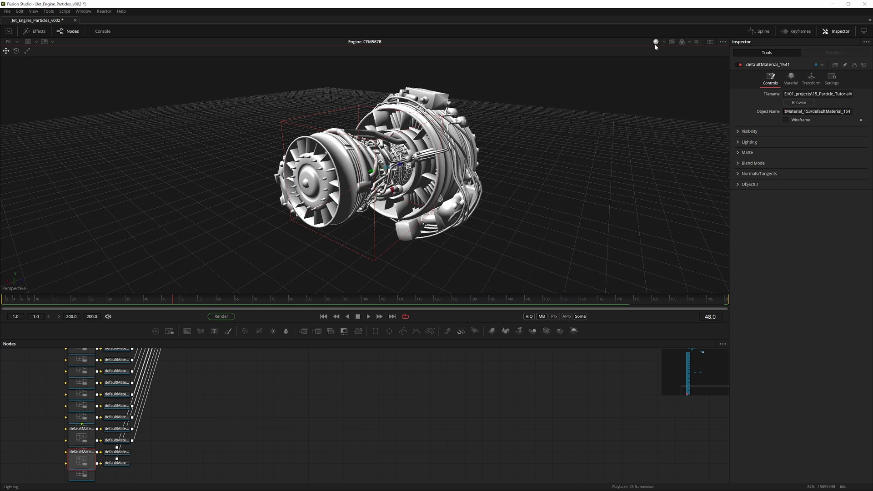
left_click(657, 42)
left_click(657, 42)
left_click(656, 42)
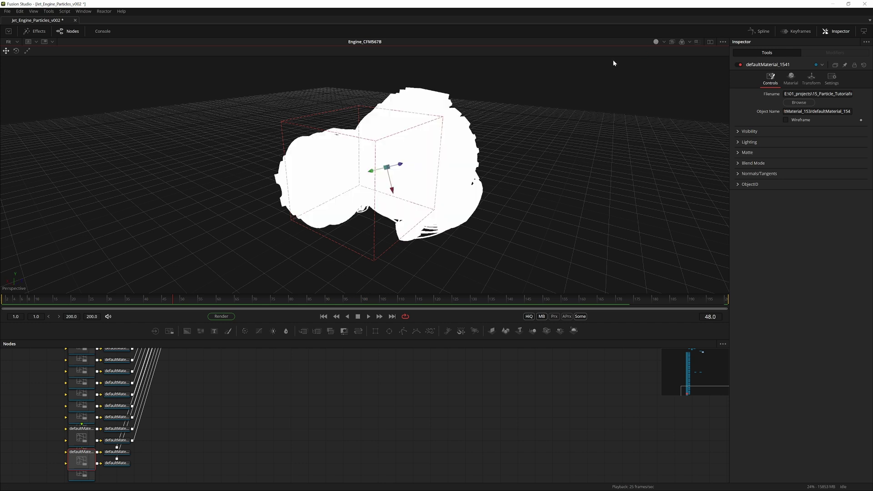
left_click(656, 42)
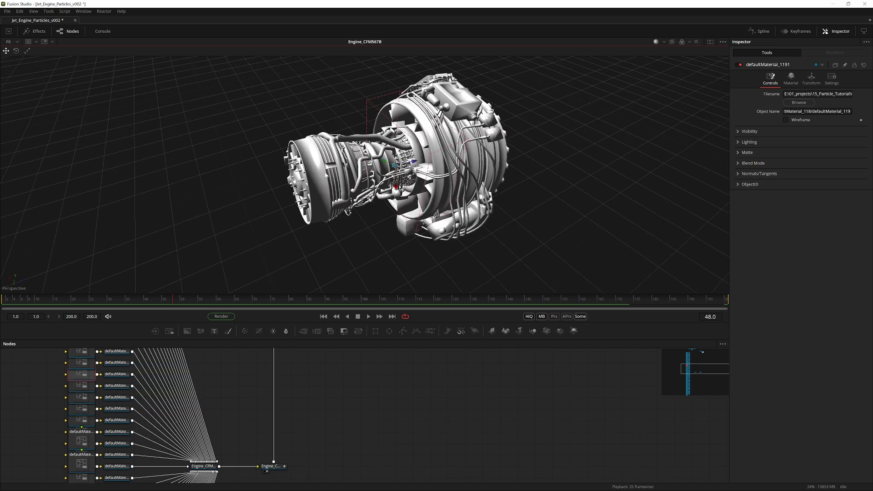
Step: Select individual defaultMaterial mesh nodes to examine how their tiles overlap in the node graph
left_click(82, 407)
left_click_drag(81, 416, 216, 410)
scroll(171, 401, "up", 2)
left_click(170, 400)
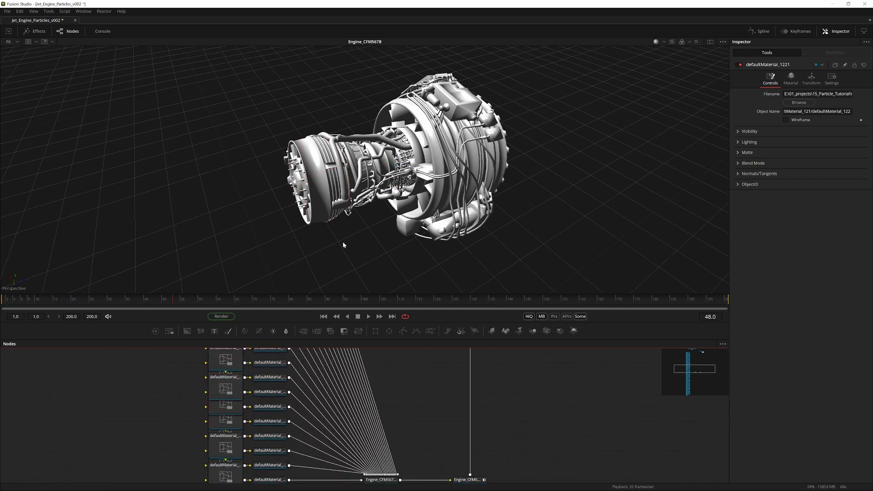
left_click(332, 177)
scroll(218, 421, "down", 2)
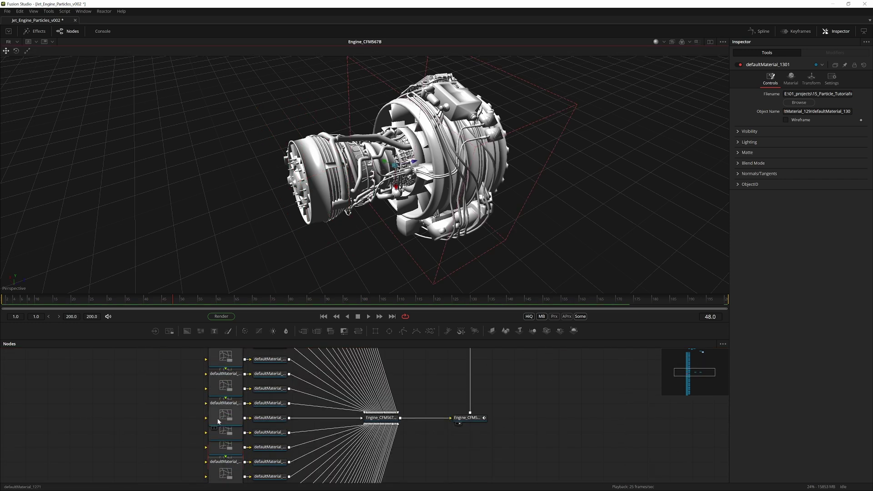
left_click(225, 448)
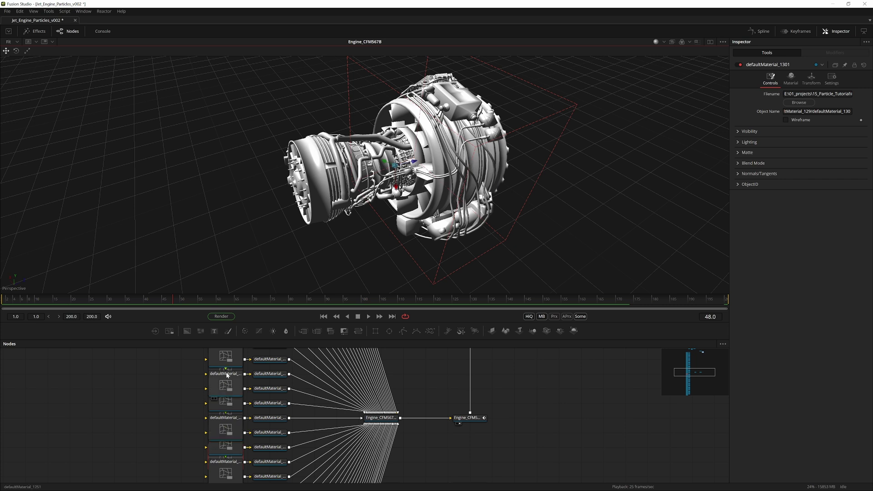
Step: Turn off Force Source Tile Pictures for the node graph and review the compacted mesh nodes
right_click(153, 398)
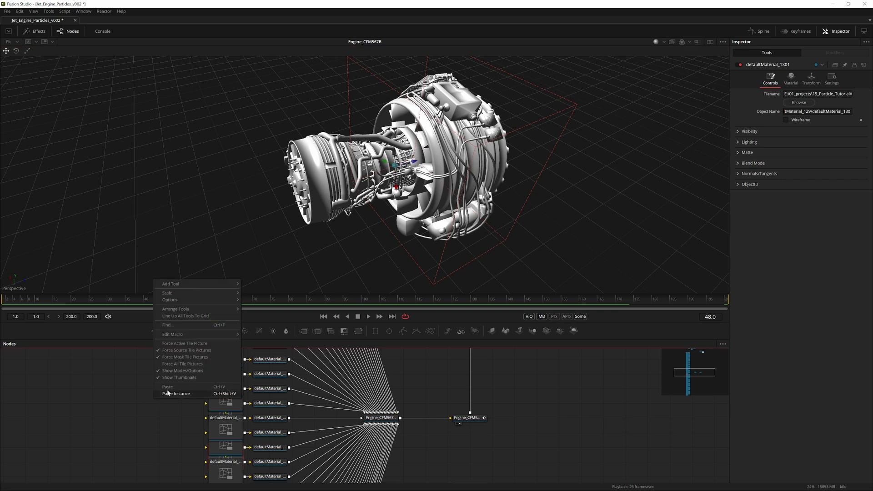
left_click(192, 353)
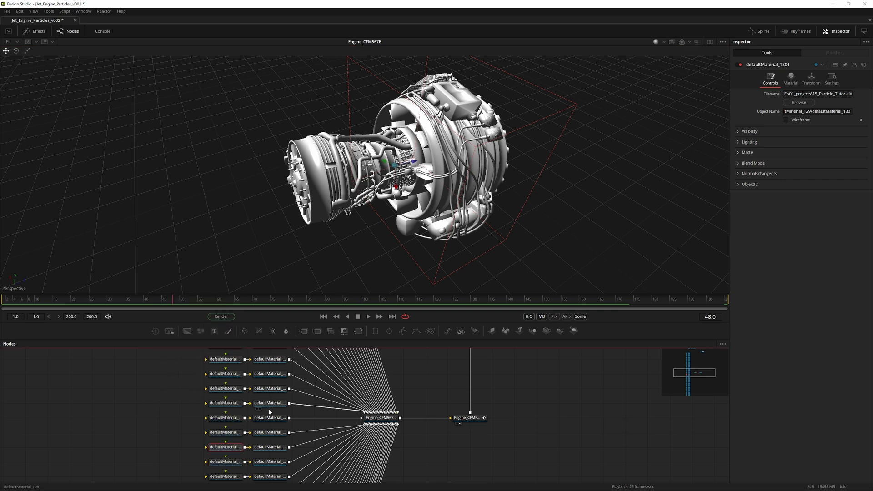
scroll(197, 414, "down", 5)
left_click_drag(210, 357, 206, 378)
left_click_drag(195, 476, 209, 397)
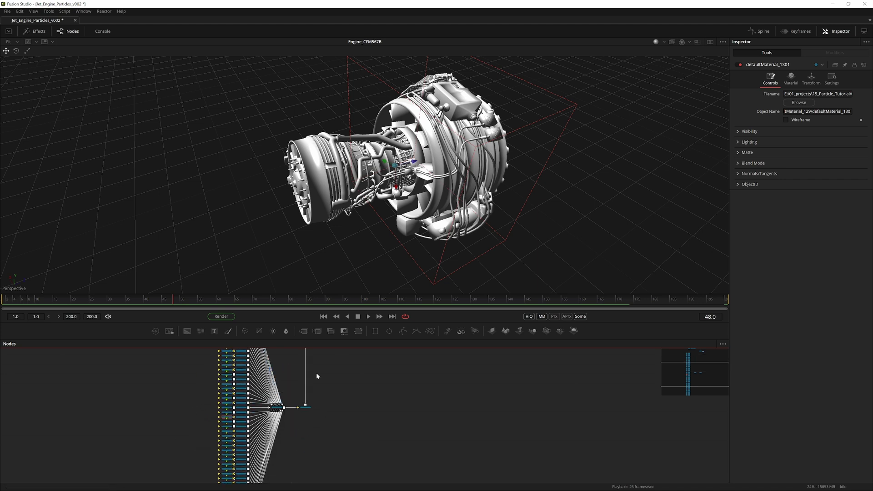
scroll(429, 432, "up", 3)
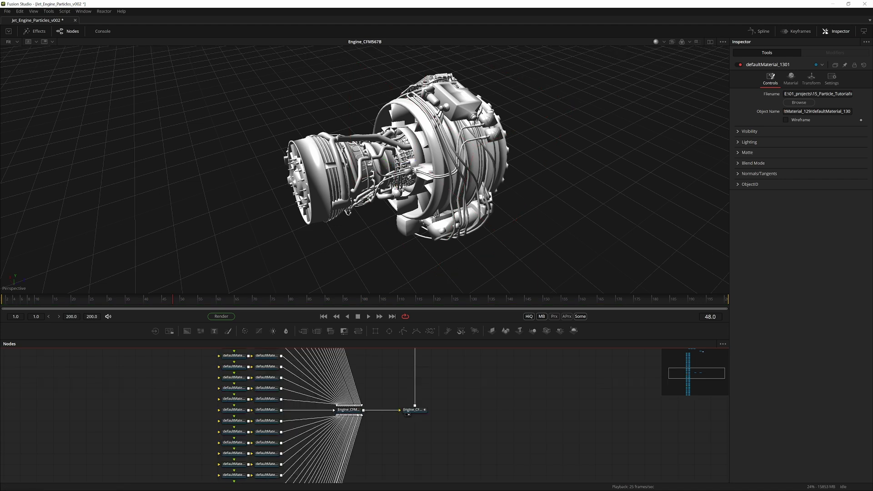
Step: Examine the lit engine geometry from several angles in the 3D view
left_click_drag(393, 144, 448, 141)
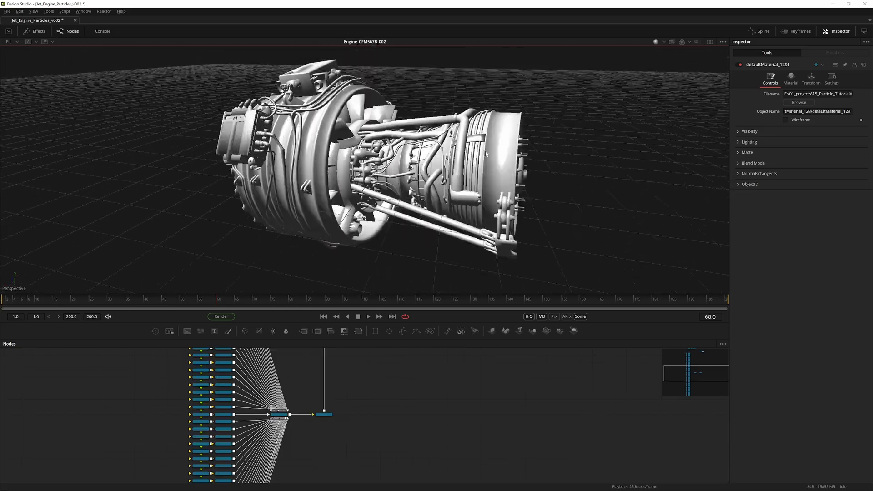
left_click_drag(391, 173, 227, 175)
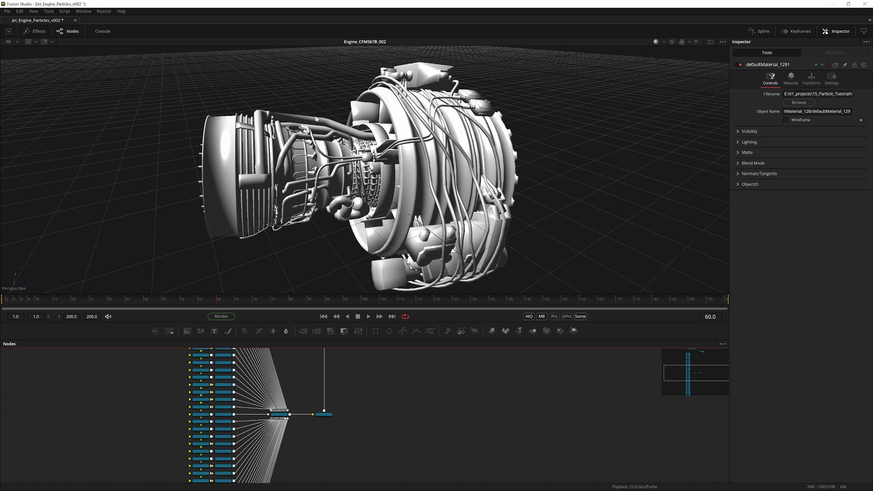
left_click_drag(316, 119, 441, 159)
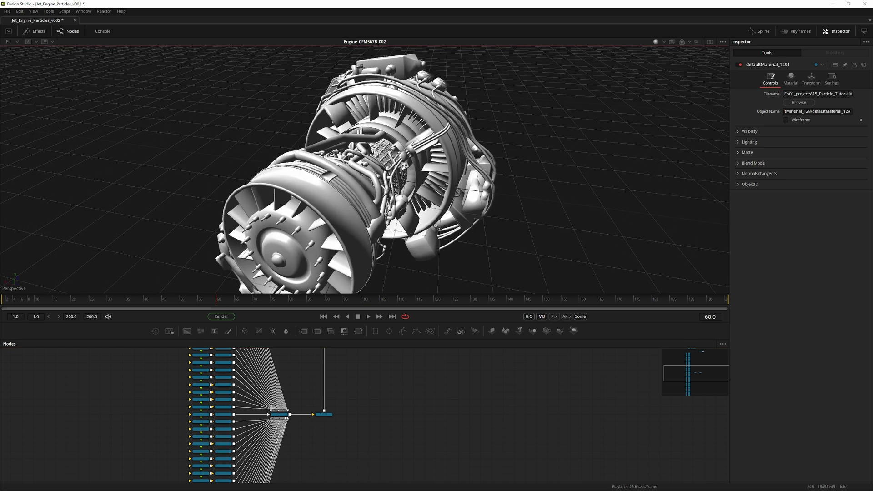
Step: Turn Force Source Tile Pictures back on for the node graph
right_click(153, 410)
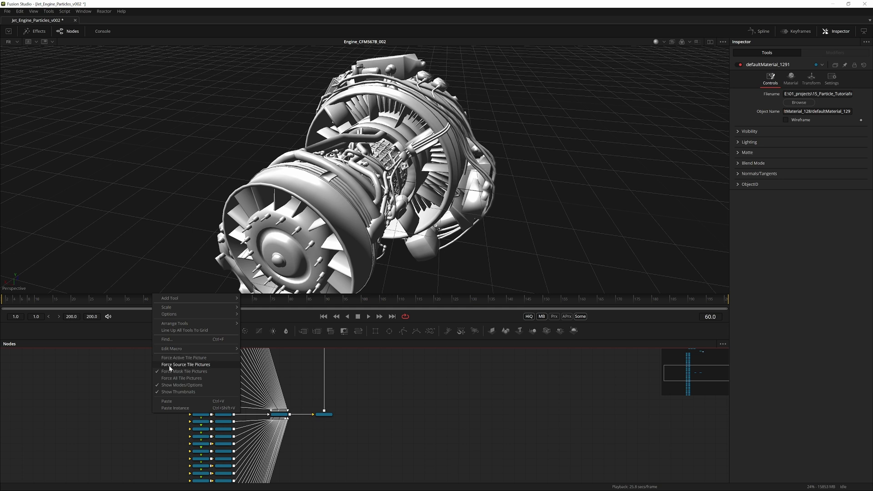
left_click(189, 365)
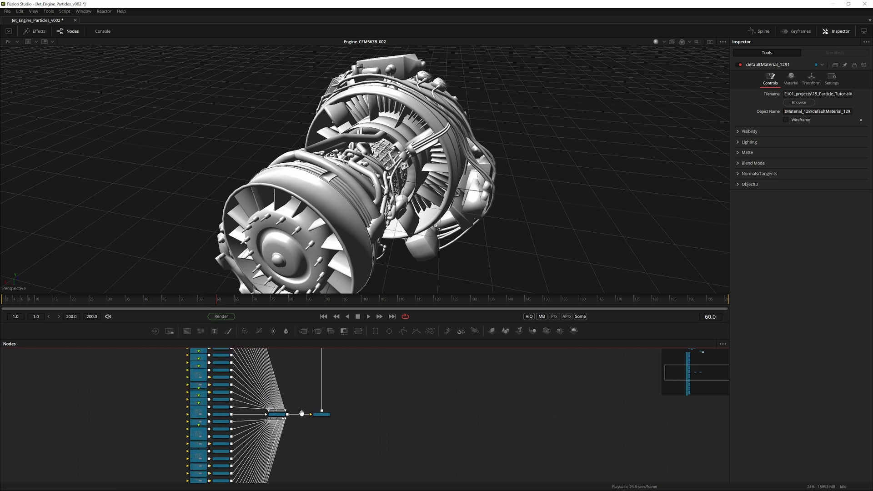
Step: Select all nodes upstream of the Engine_CFM567B_002 merge and combine them into a group
scroll(273, 366, "up", 4)
left_click(235, 364)
left_click_drag(236, 363, 302, 401)
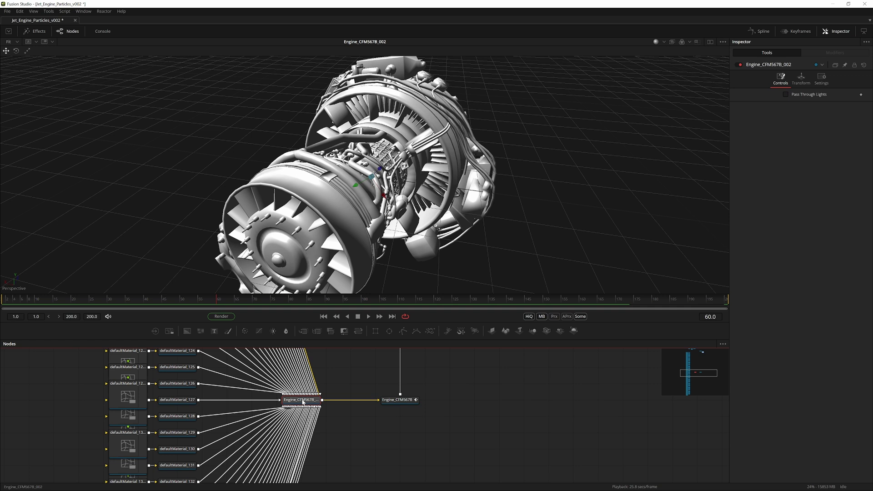
right_click(303, 402)
mouse_move(349, 276)
mouse_move(356, 254)
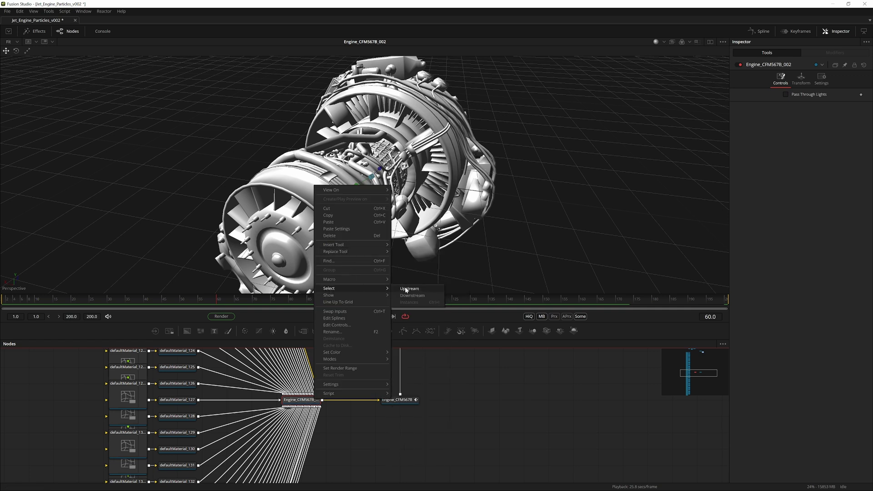
left_click(414, 291)
left_click_drag(318, 383, 215, 446)
left_click_drag(247, 397, 207, 489)
mouse_move(221, 394)
left_mouse_down()
mouse_move(214, 431)
mouse_move(209, 392)
left_mouse_up()
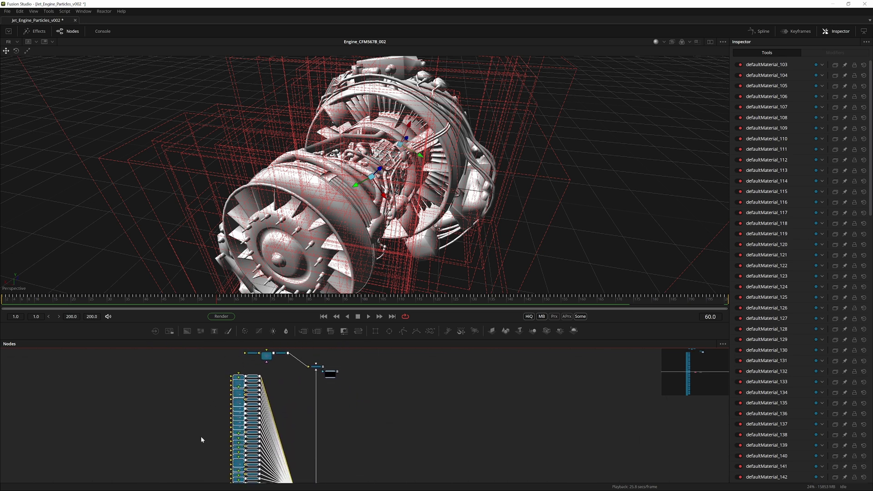
left_click_drag(200, 439, 207, 353)
left_click_drag(218, 481, 218, 416)
key("ctrl+g")
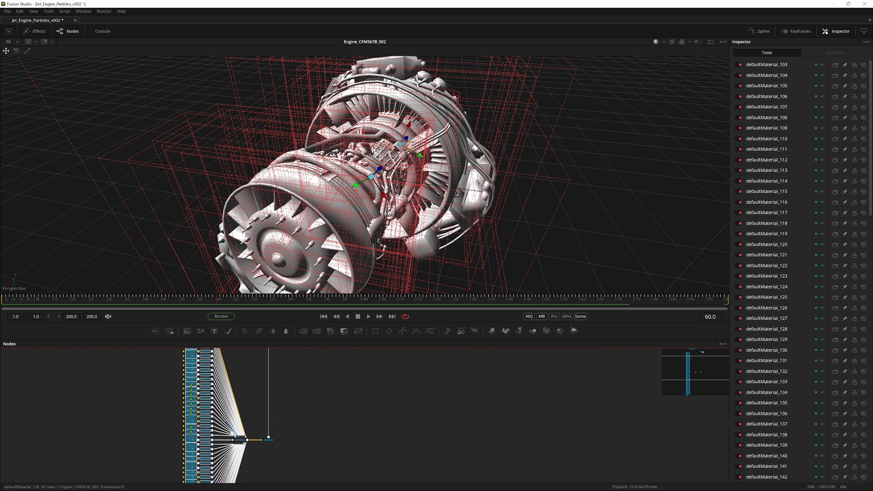
Step: Move the new group level with the Engine_CFM567B node and inspect the group's geometry in the 3D view
scroll(210, 396, "down", 3)
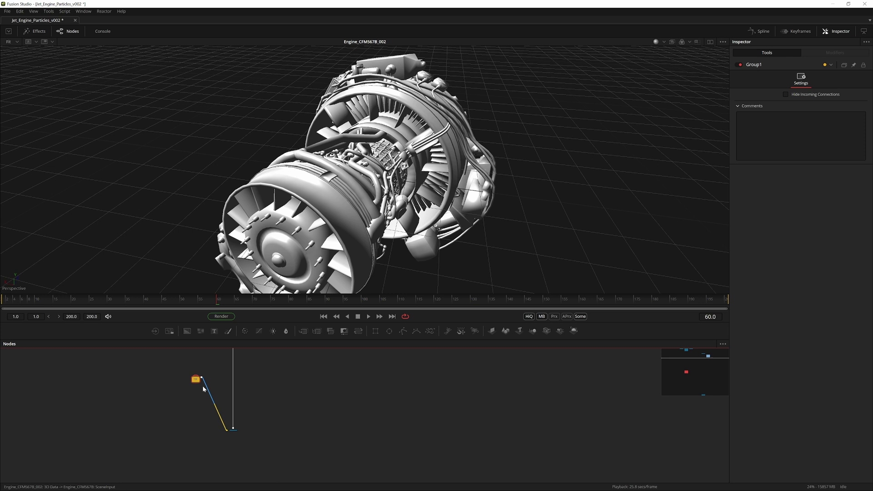
left_click_drag(198, 378, 201, 439)
scroll(200, 439, "up", 3)
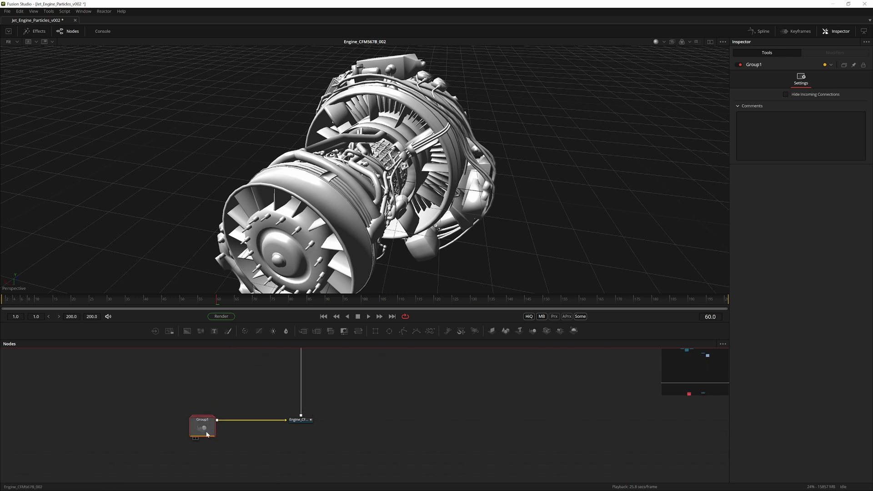
key("2")
left_click_drag(387, 191, 287, 145)
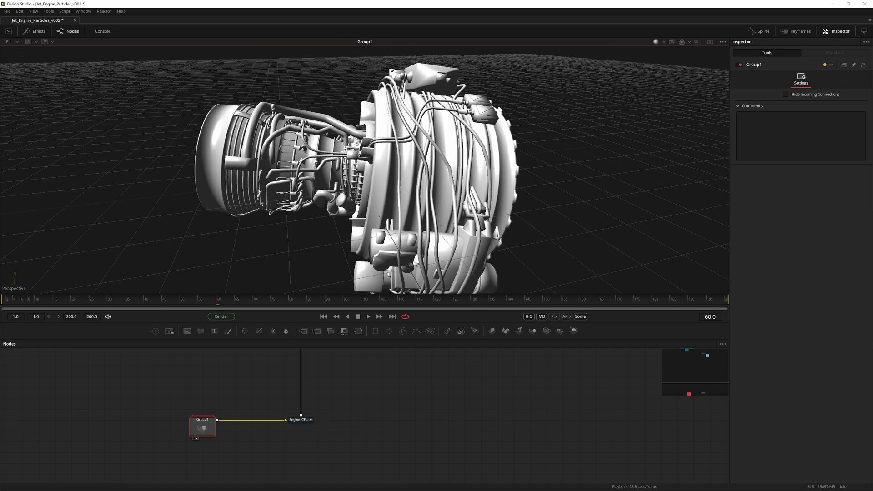
left_click(291, 178)
left_click_drag(291, 177, 364, 182)
Step: Place the group directly below the Engine_CFM567B node and rename it JET_ENGINE
left_click(207, 429)
left_click_drag(210, 432, 308, 464)
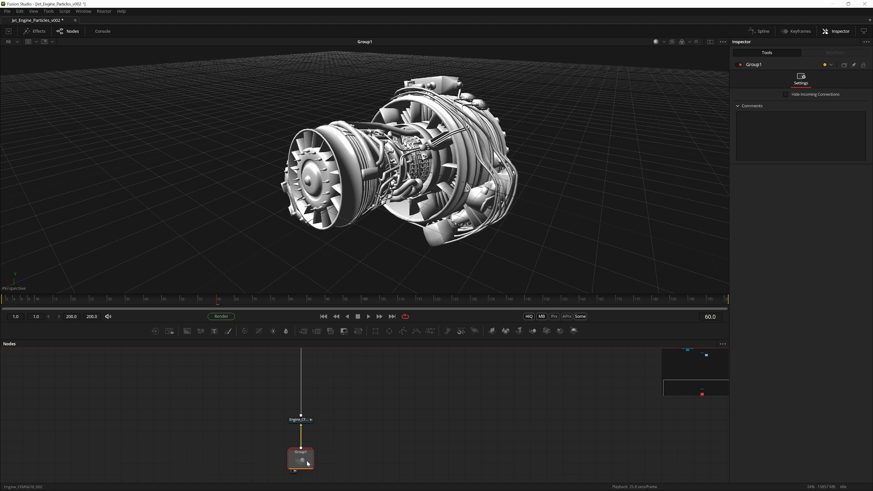
key("F2")
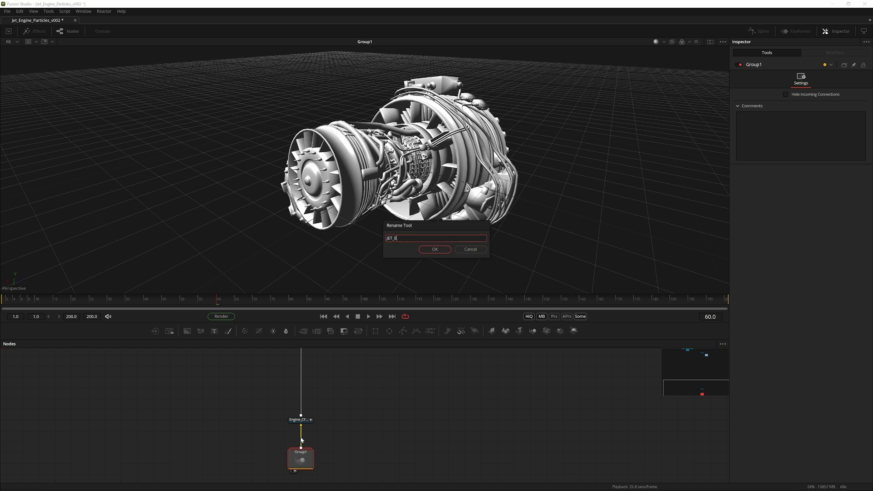
key("Return")
Step: Bring the separated node branches closer together and line up Camera_001 and Camera in one row
scroll(300, 443, "down", 3)
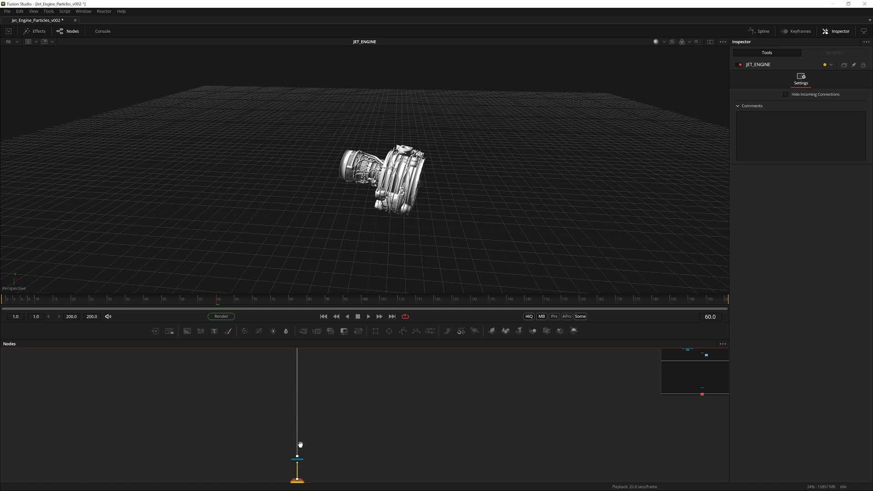
left_click(319, 433, "ctrl")
scroll(328, 387, "up", 3)
left_click_drag(319, 433, 221, 366)
left_click_drag(255, 384, 236, 384)
left_click_drag(217, 373, 202, 373)
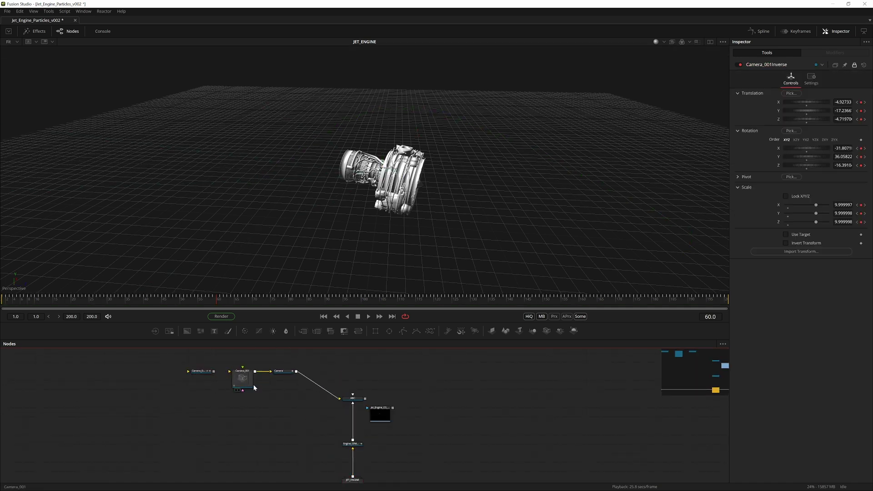
left_click(245, 383)
left_click_drag(285, 374, 286, 399)
Step: Position Engine_CFM567B beneath the ABC merge with JET_ENGINE beside it as its input
left_click_drag(352, 452, 309, 393)
left_click_drag(327, 443, 271, 416)
left_click_drag(324, 382, 324, 409)
left_click(264, 419, "ctrl")
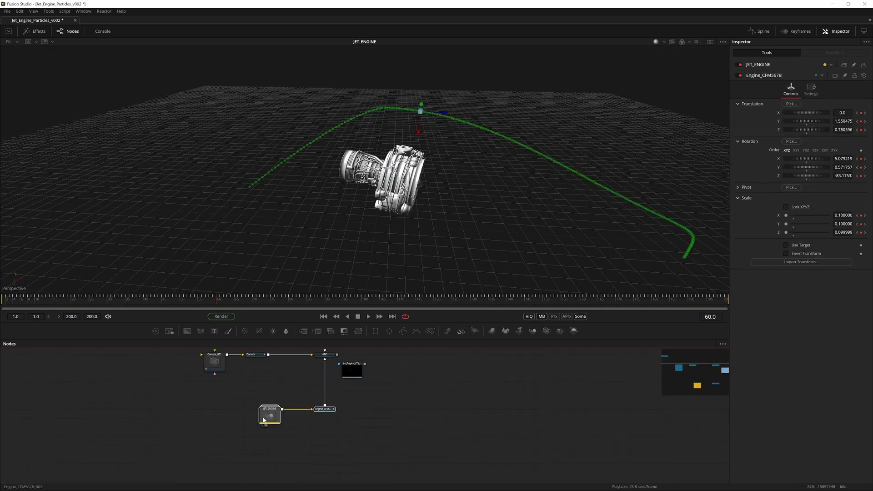
left_click_drag(264, 419, 264, 438)
Step: Move the jet engine render loader ahead of the camera nodes and view the grouped engine from another angle
left_click(368, 380)
left_click_drag(352, 371, 146, 363)
left_click_drag(283, 462, 269, 462)
left_click_drag(376, 182, 481, 165)
scroll(436, 181, "up", 5)
scroll(504, 158, "down", 3)
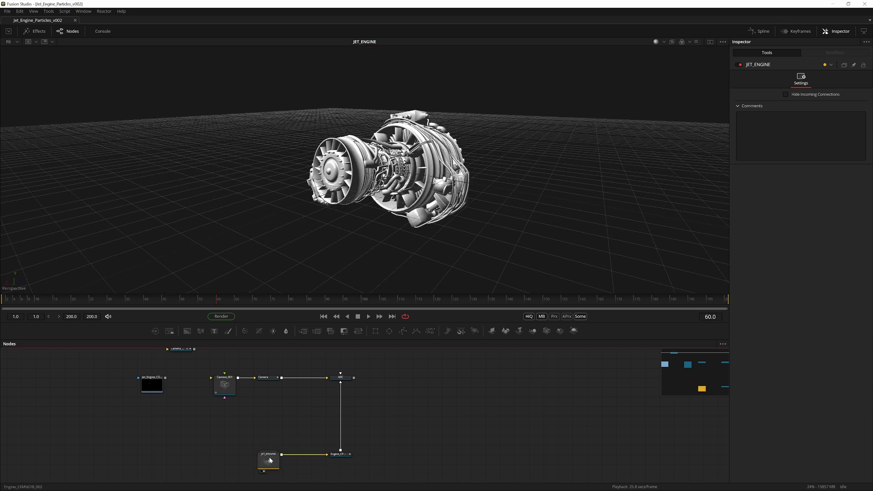
Step: Make room after JET_ENGINE and insert a Merge 3D node between it and Engine_CFM567B
left_click_drag(276, 461, 247, 460)
key("shift+space")
type("merge 3d")
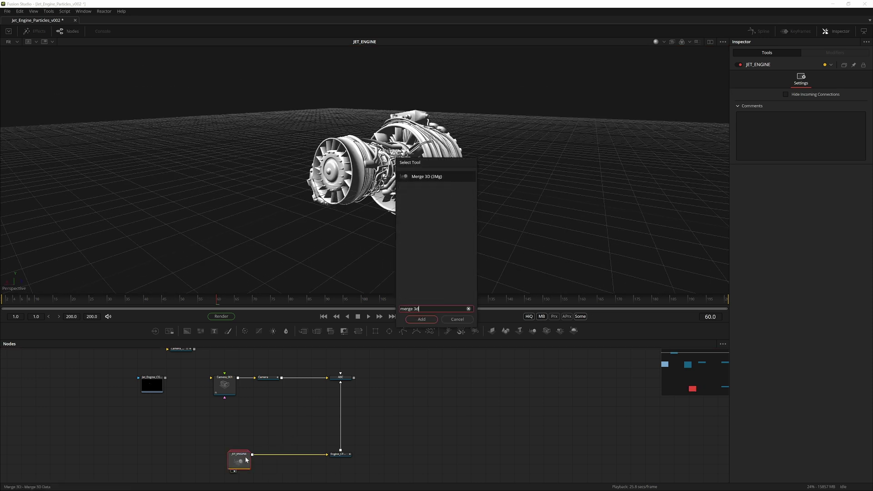
key("Return")
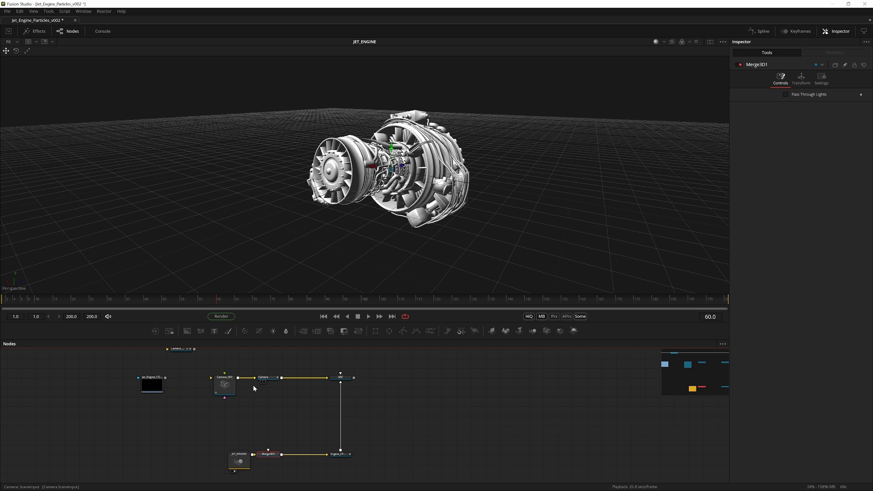
Step: Add a Shape 3D node below Merge3D1, load it in the viewer and set its shape to Cylinder
key("shift+space")
type("sha")
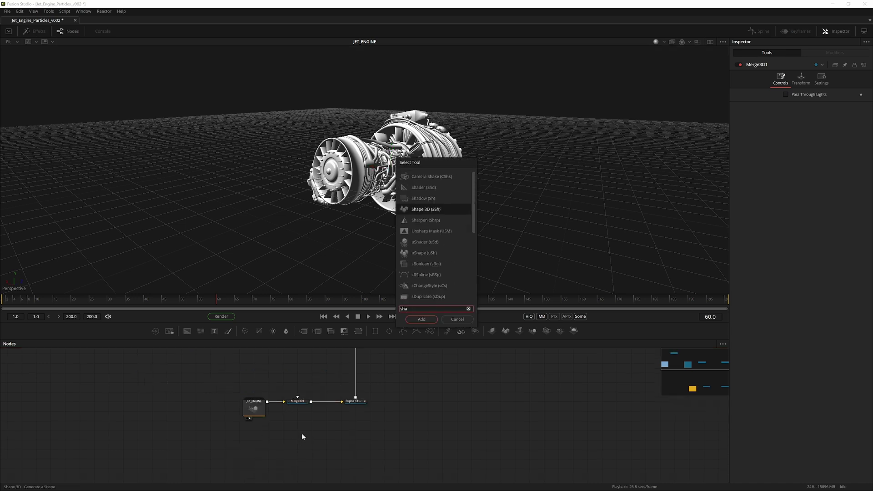
key("Return")
left_click_drag(304, 440, 391, 175)
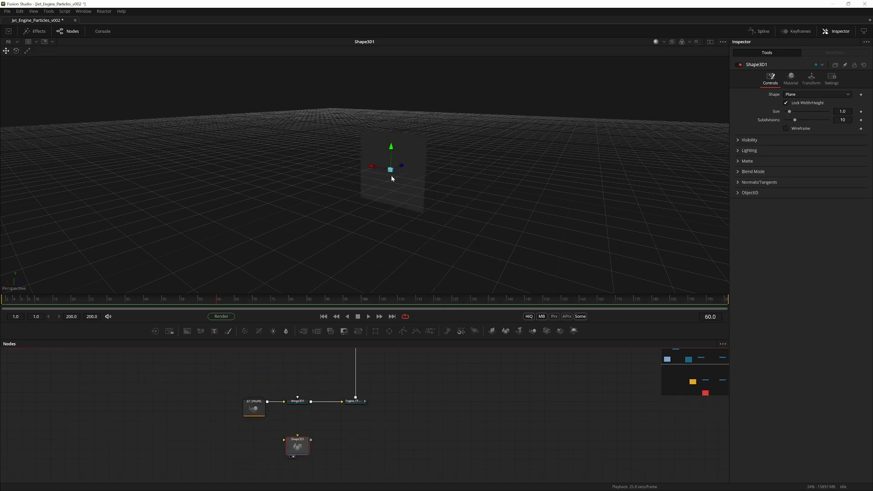
left_click(797, 94)
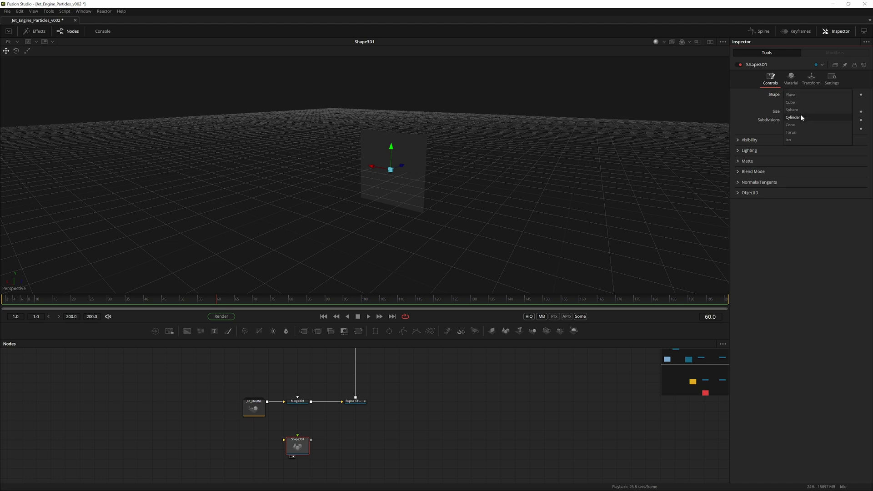
left_click(793, 118)
Step: Connect the cylinder to Merge3D1 and rotate it to about -81 degrees on X around the engine
left_click(808, 84)
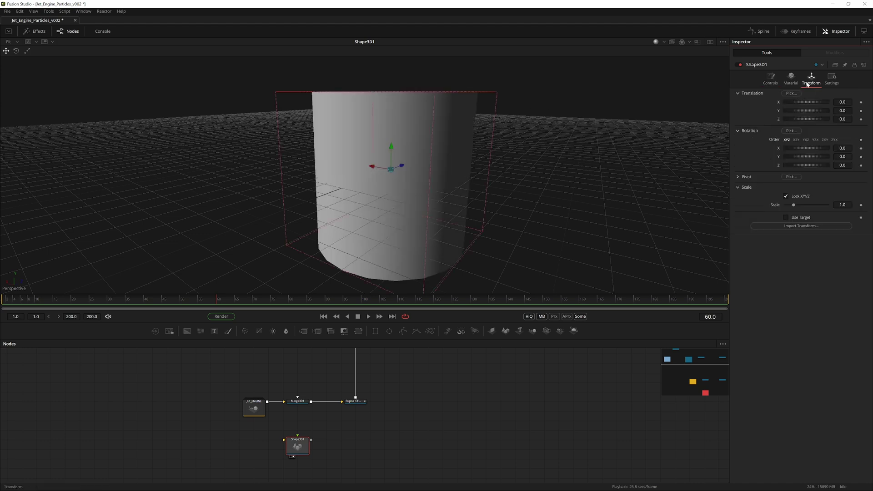
left_click_drag(807, 149, 777, 148)
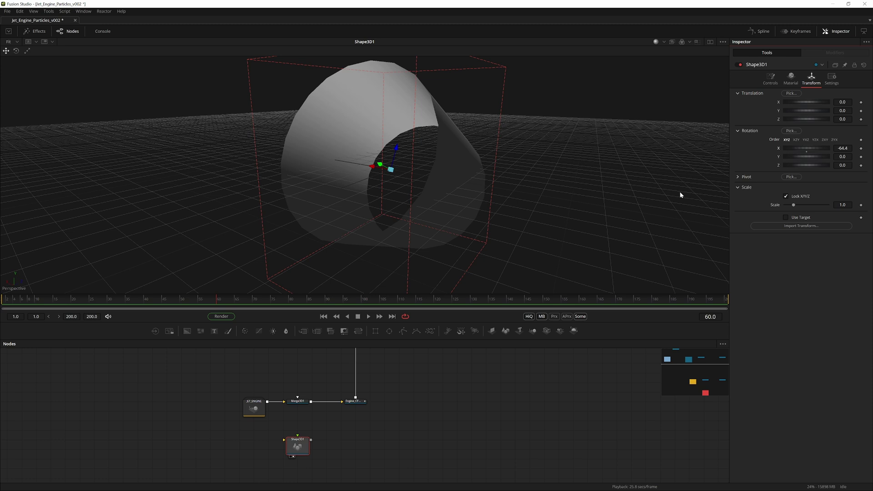
left_click_drag(312, 441, 298, 410)
left_click_drag(298, 403, 298, 402)
left_click(306, 403)
left_click_drag(386, 121, 410, 136)
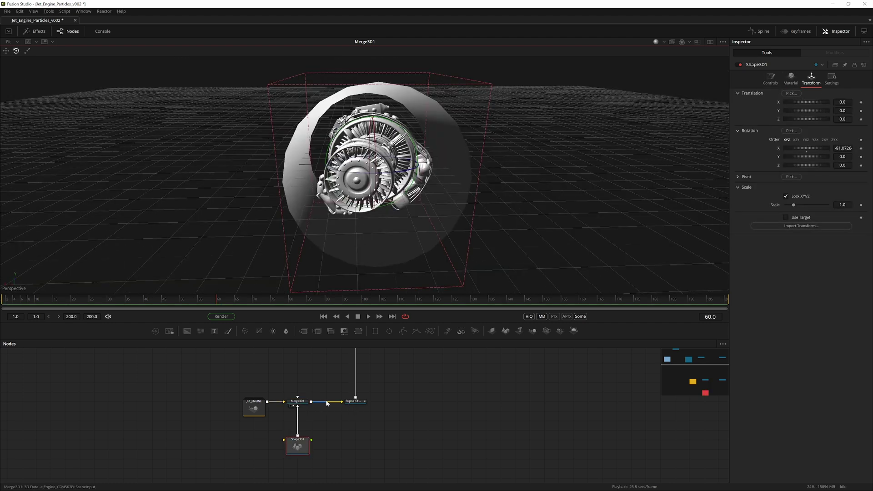
Step: View Engine_CFM567B and play the animation from the start to check that the cylinder travels with the engine
left_click(355, 401)
key("2")
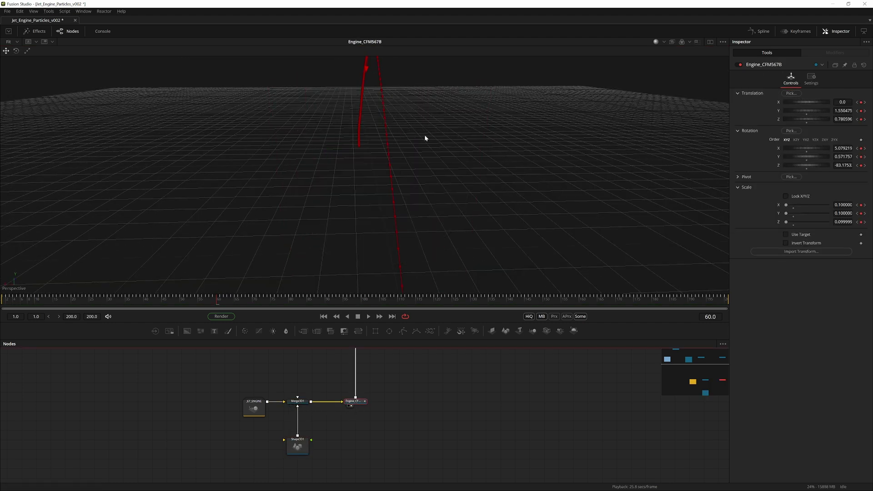
left_click_drag(424, 136, 354, 182)
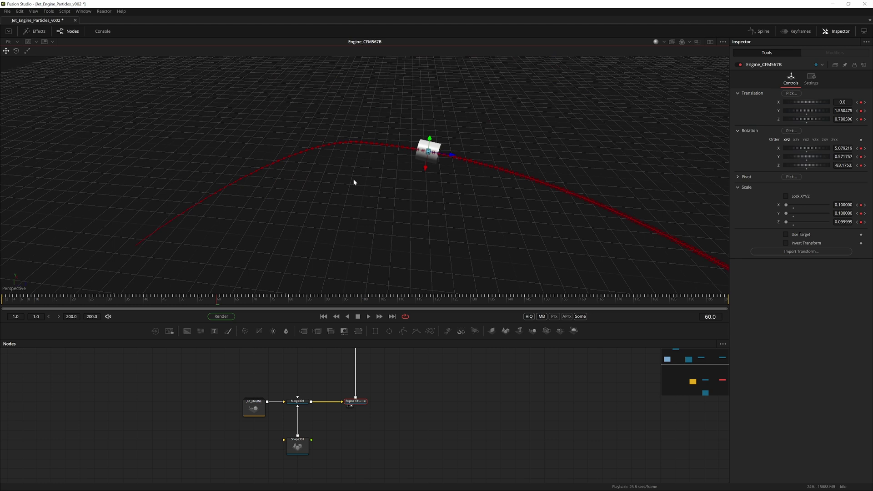
left_click_drag(425, 192, 375, 171)
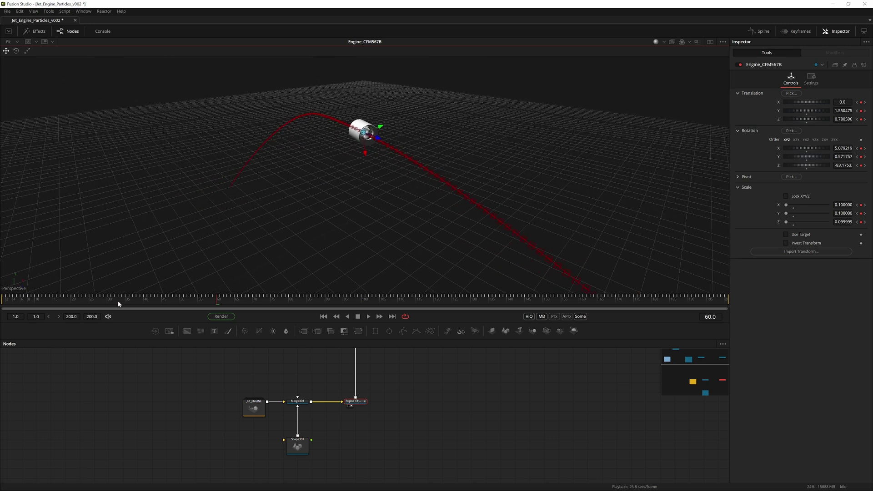
left_click_drag(118, 304, 4, 302)
key("space")
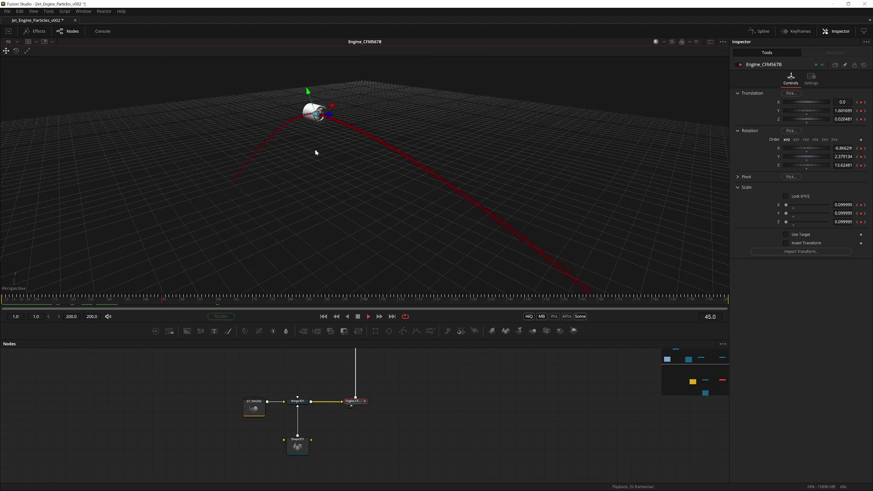
key("space")
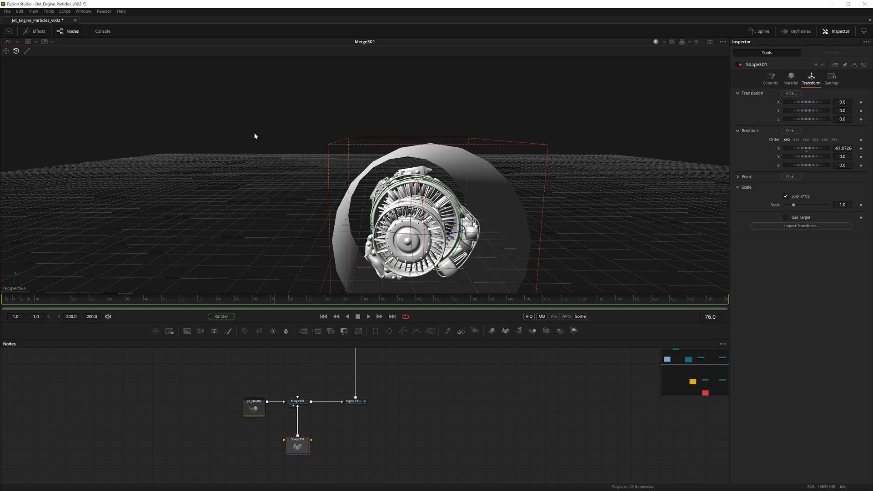
Step: Fit the cylinder to the engine as a thin tilted ring, with unlocked scale X 0.3259, Y 0.0288, Z 0.336
left_click_drag(255, 136, 262, 161)
left_click_drag(454, 237, 336, 182)
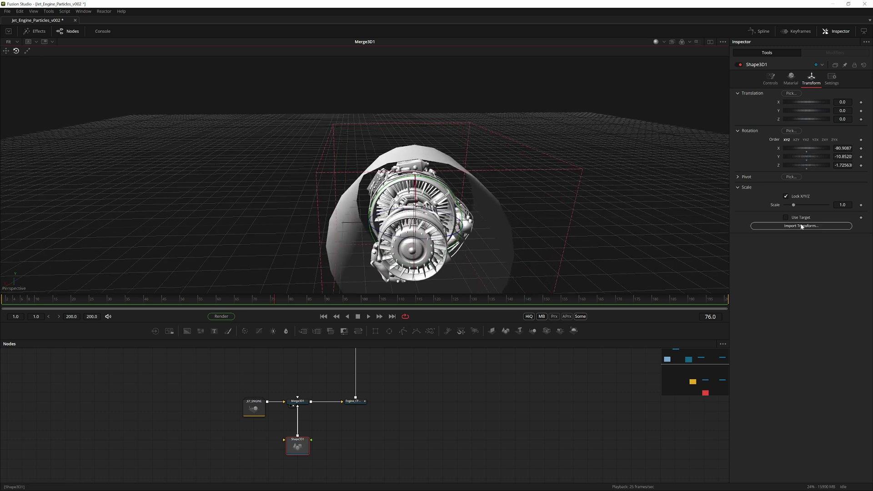
left_click_drag(794, 205, 789, 205)
left_click_drag(486, 201, 529, 145)
scroll(429, 146, "up", 5)
left_click_drag(842, 205, 823, 205)
left_click_drag(464, 147, 54, 141)
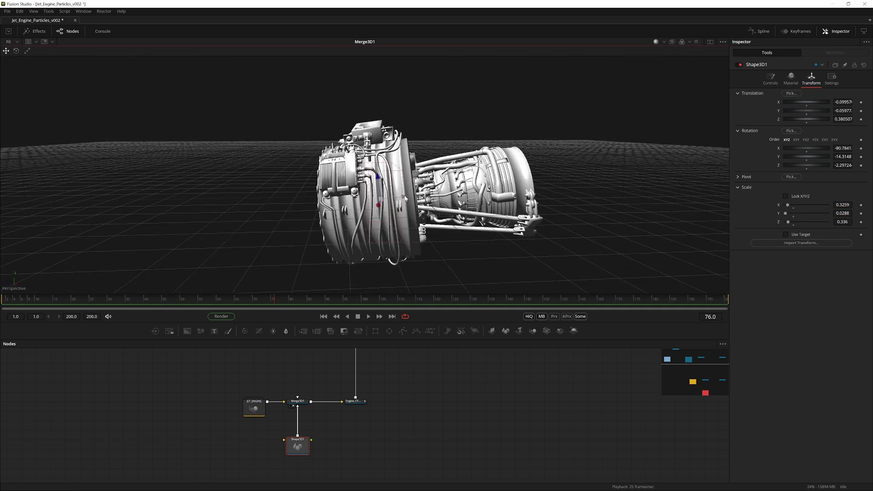
Step: Inspect the ring around the engine and by itself in the 3D view
left_click_drag(405, 197, 364, 191)
key("ctrl+s")
key("ctrl+z")
key("2")
left_click(299, 402)
key("2")
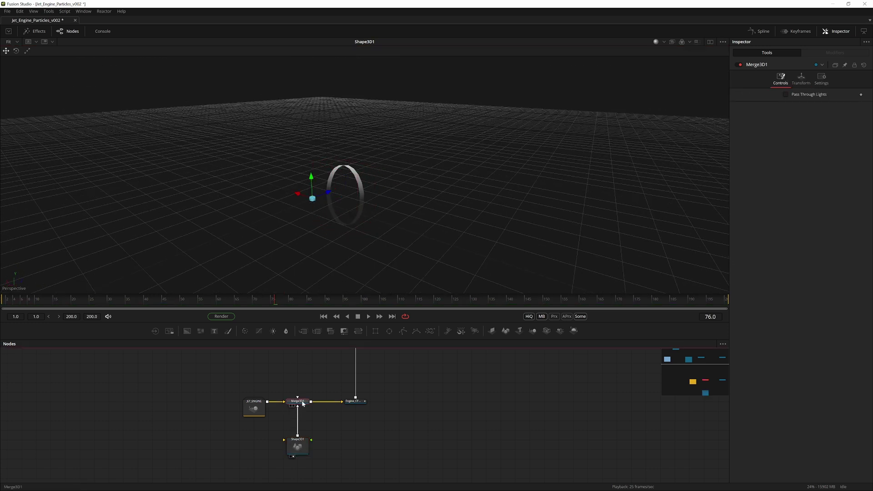
Step: Save the composition and rename the ring's shape node Particle_Emitter
left_click(298, 446)
key("ctrl+s")
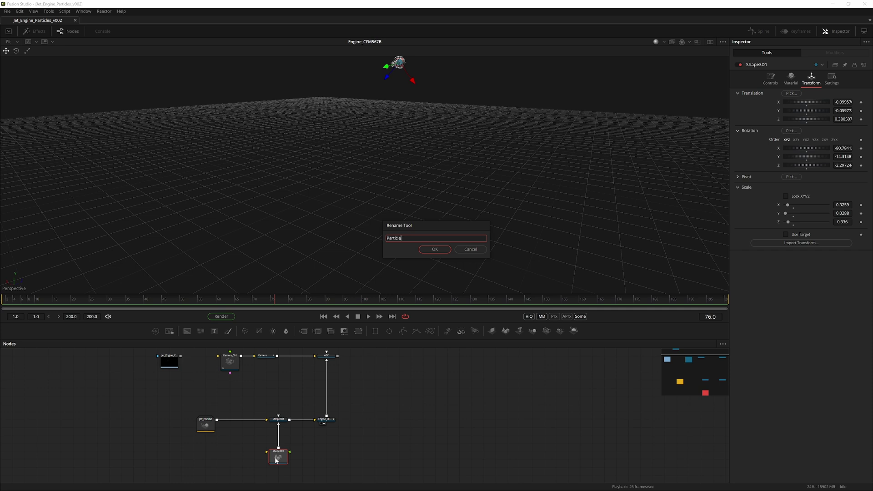
type("er")
key("Return")
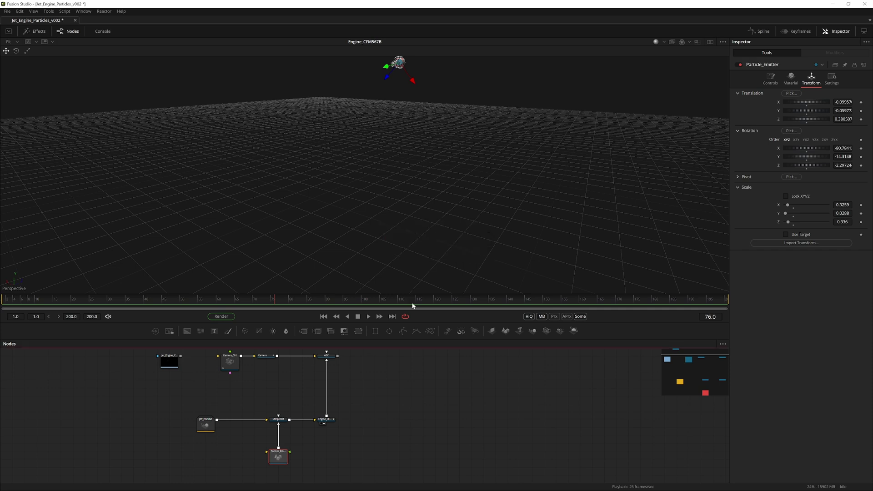
Step: Align JET_ENGINE under Camera_001 and Camera above Merge3D1, and load the ABC merge in the viewer
left_click(409, 394)
left_click_drag(330, 393, 411, 409)
left_click_drag(288, 444, 312, 444)
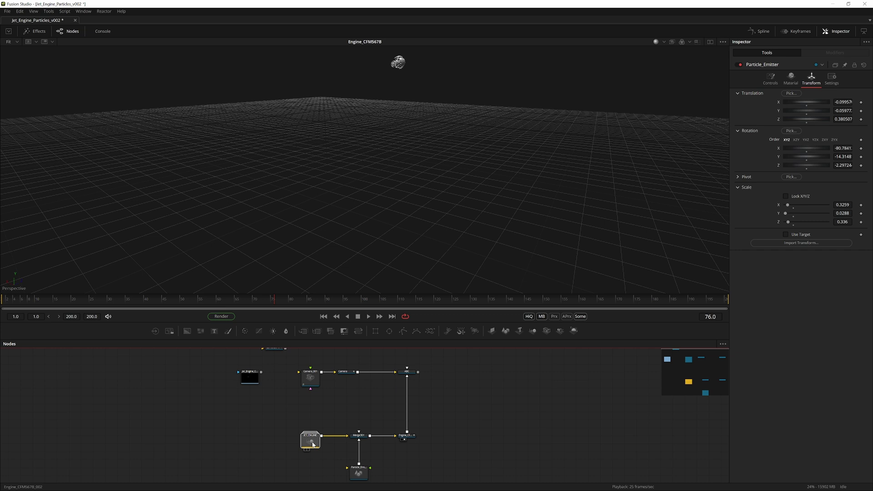
left_click(362, 389)
left_click_drag(347, 372, 359, 373)
left_click(406, 373)
key("2")
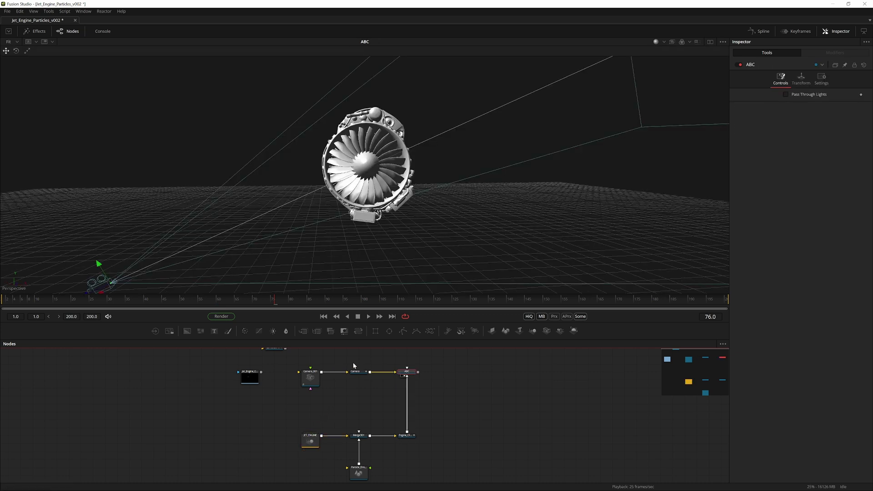
Step: Split the display into two views, showing the ABC 3D scene framed on the engine beside the jet engine render
left_click(250, 378)
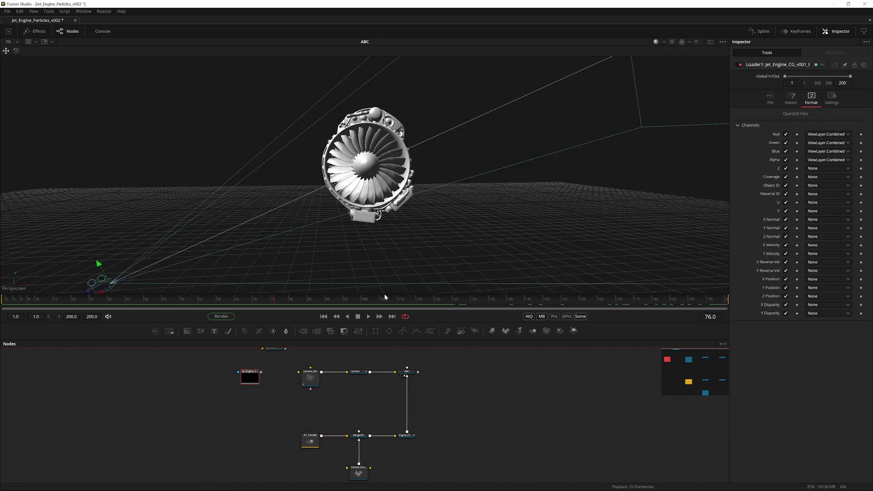
left_click(709, 41)
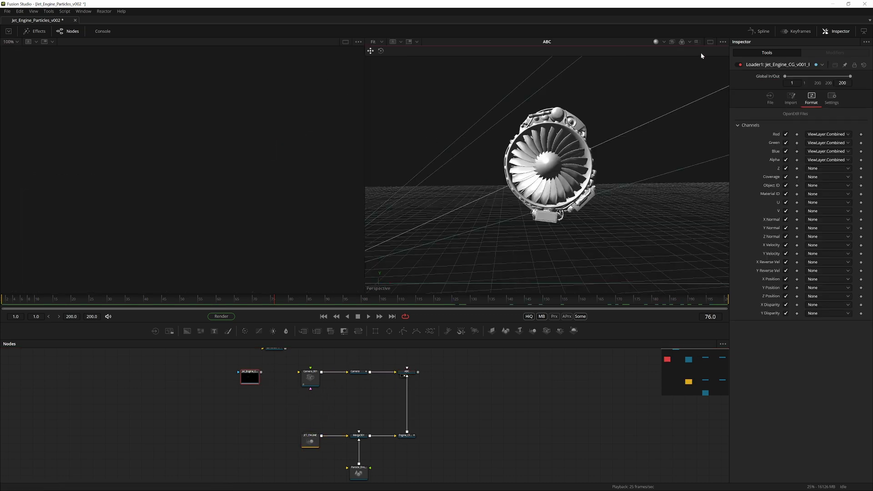
left_click(411, 372)
left_click(251, 380)
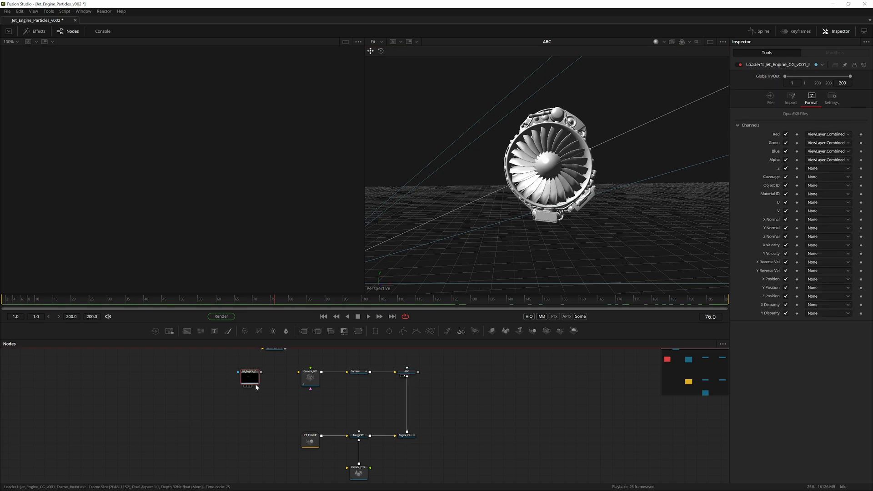
key("2")
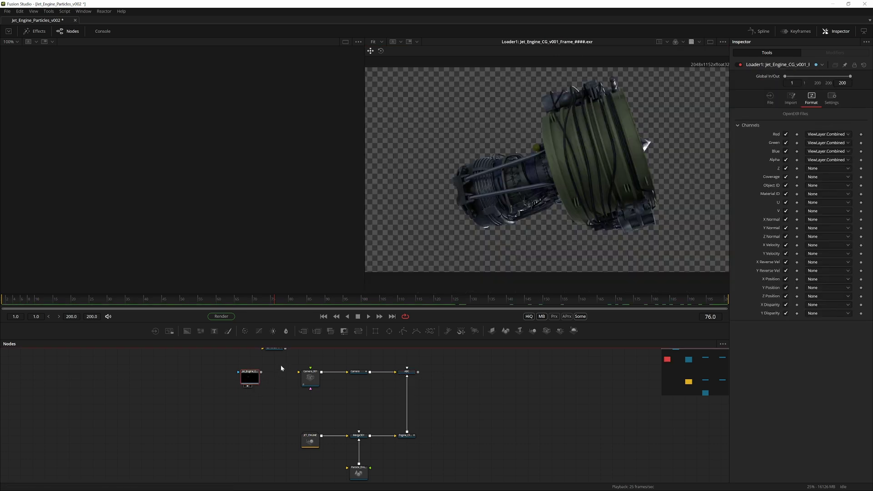
left_click(410, 373)
key("1")
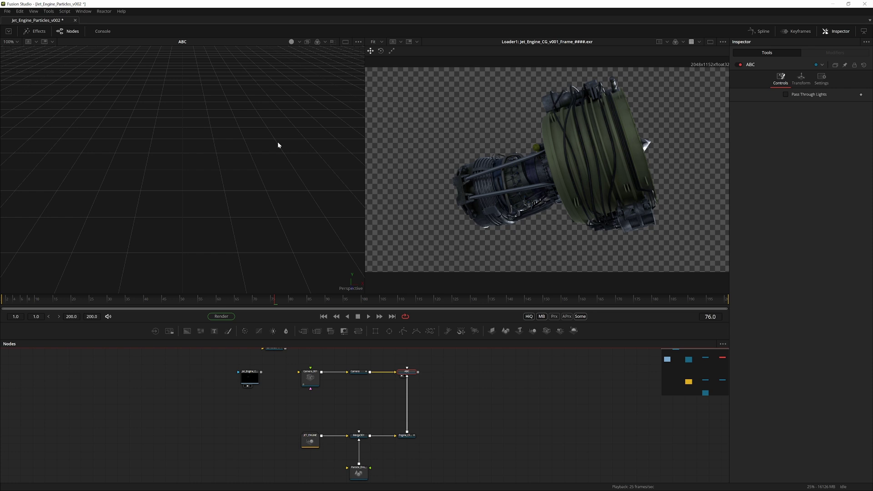
left_click(243, 165)
key("f")
left_click_drag(243, 166, 302, 112)
scroll(300, 111, "down", 3)
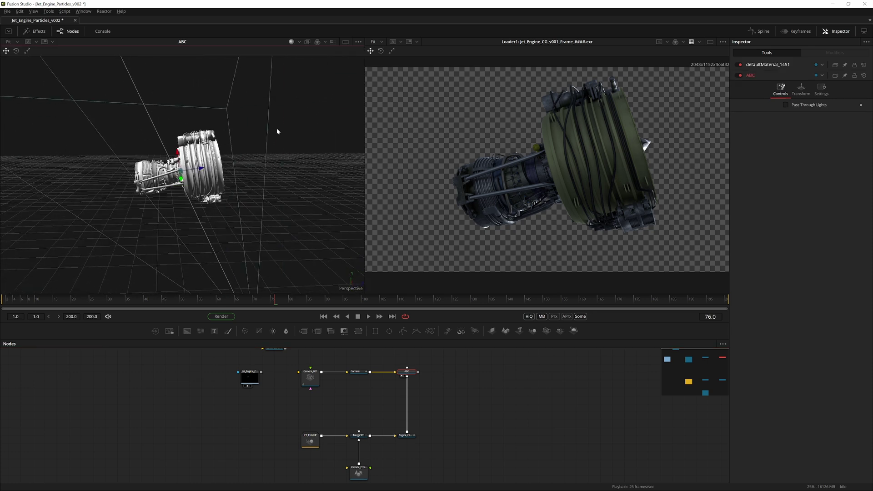
Step: Connect the jet engine render loader to Camera_001's image input and look at the resulting image plane
left_click_drag(248, 383, 309, 382)
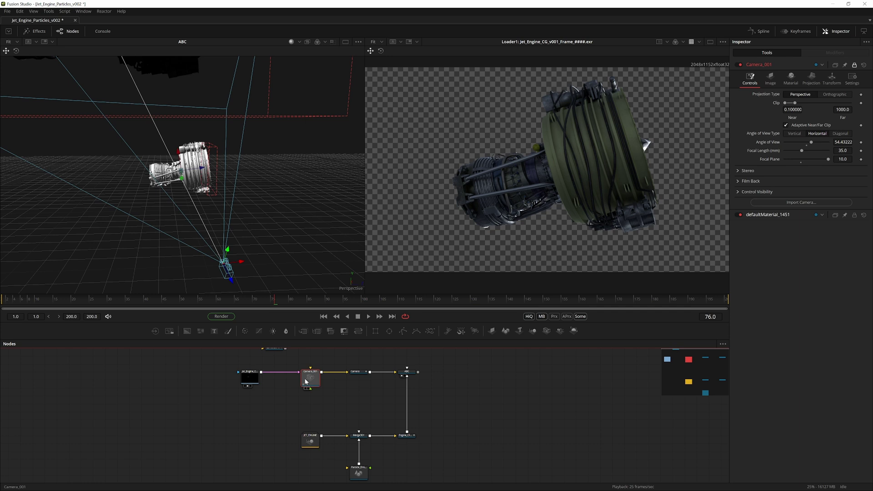
left_click(311, 378)
left_click_drag(165, 167, 148, 163)
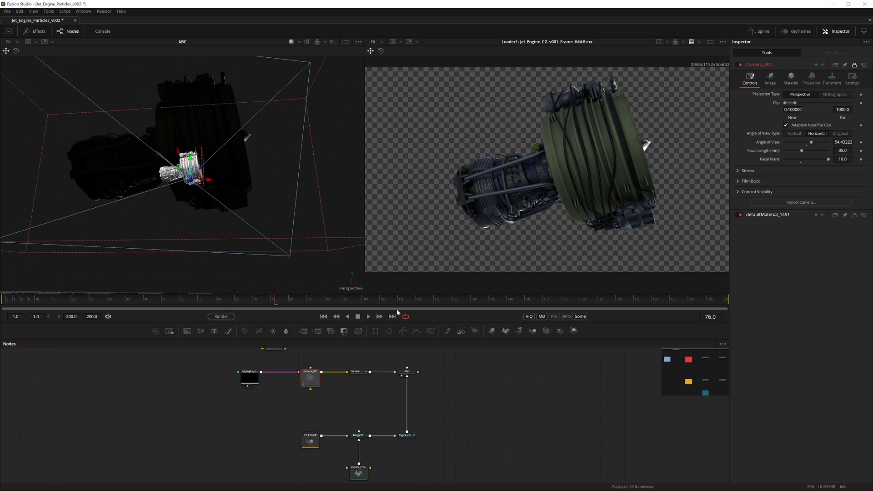
Step: Unlock the Camera_001 node and disable its image plane
left_click(856, 65)
left_click(771, 79)
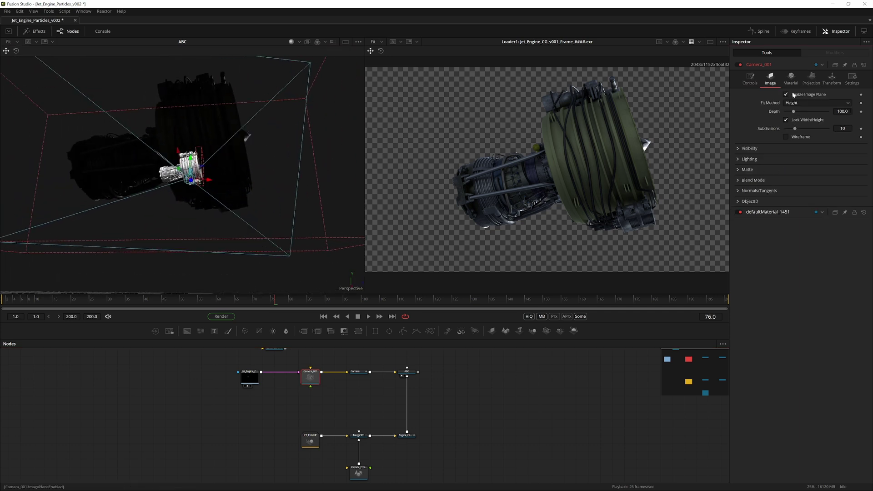
left_click(786, 95)
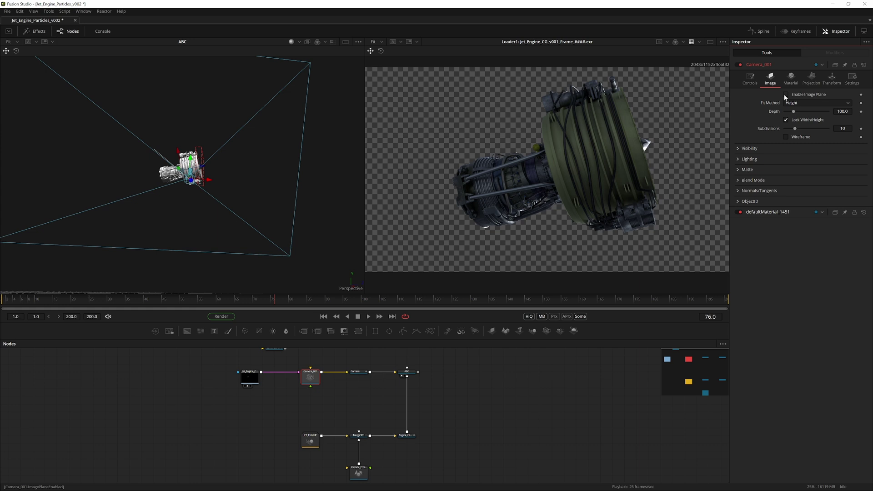
Step: Enable camera projection on Camera_001 with the projection fit method set to Height
left_click(795, 80)
left_click(812, 79)
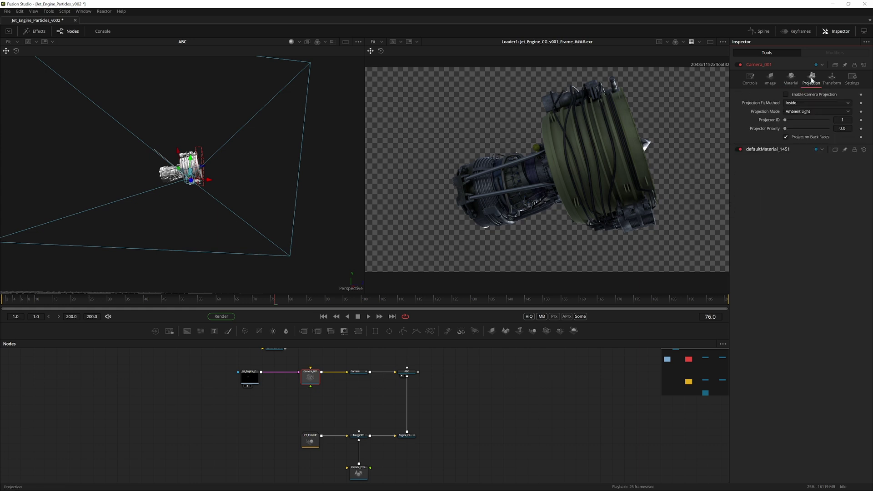
left_click(786, 95)
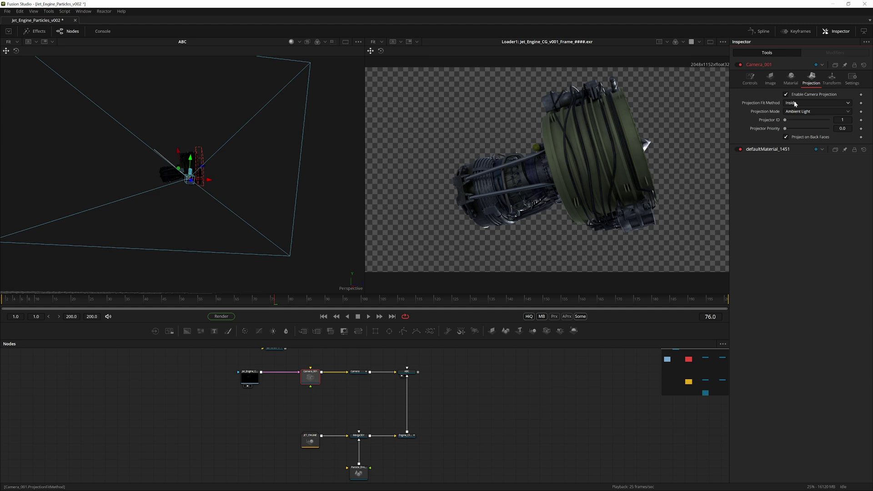
left_click(795, 104)
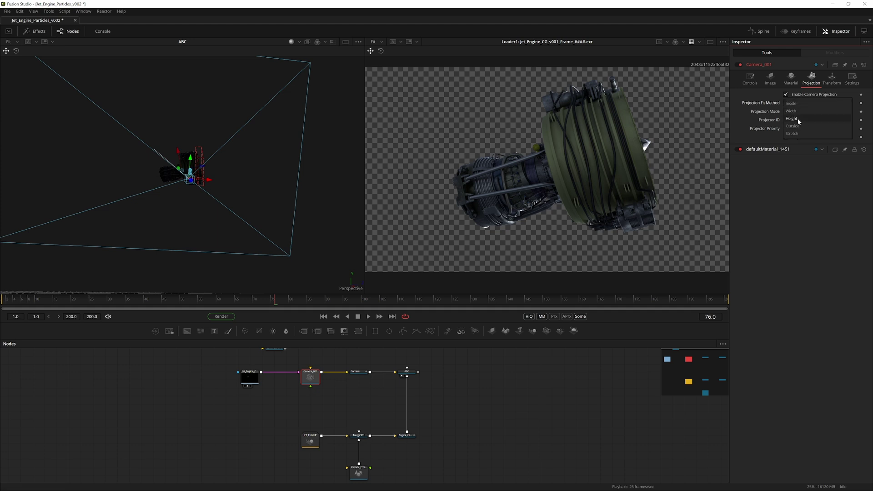
left_click(799, 119)
Step: Add a Renderer 3D node after ABC and view its output in the second view with lighting enabled
left_click(408, 373)
key("shift+space")
type("renderer 3d")
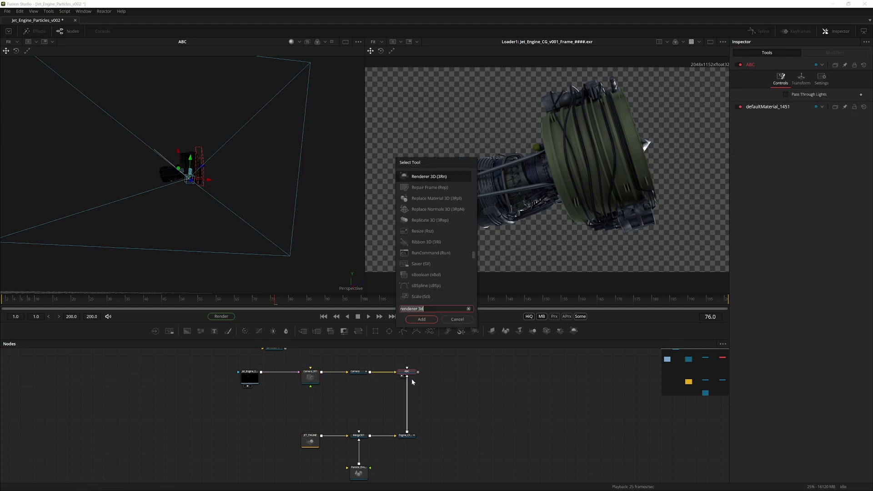
key("BackSpace")
key("BackSpace")
key("BackSpace")
key("BackSpace")
key("BackSpace")
key("BackSpace")
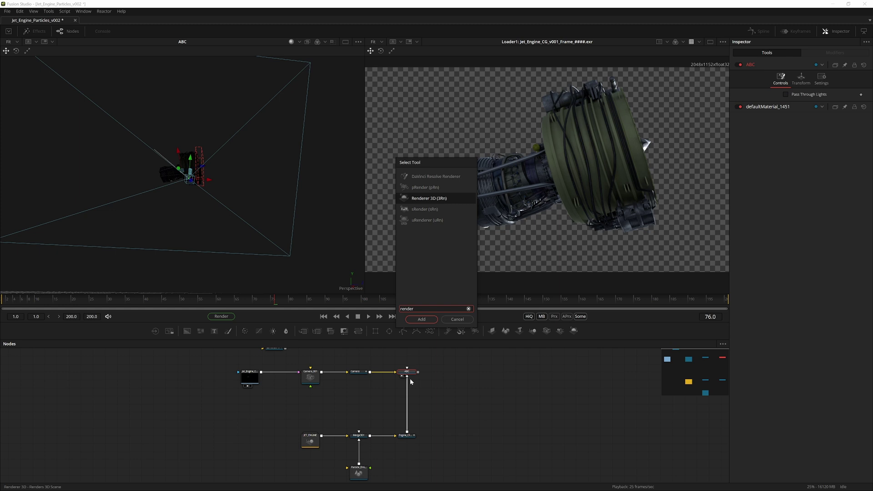
key("Return")
left_click_drag(430, 374, 470, 374)
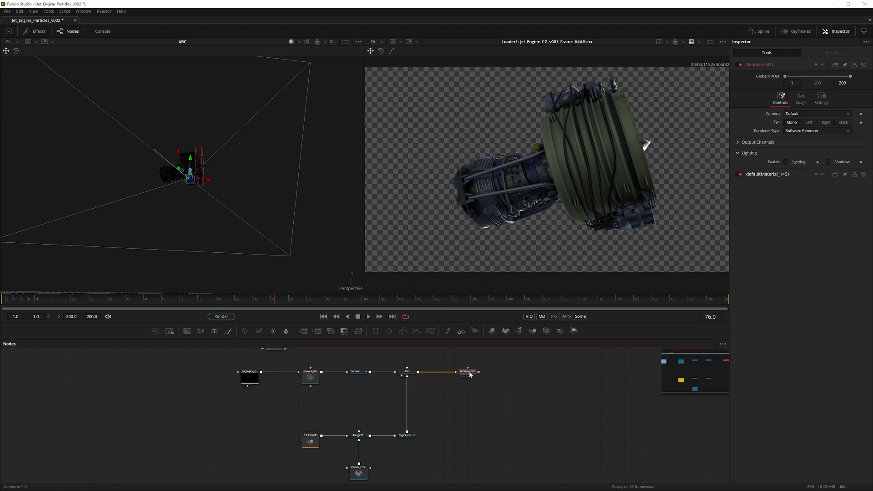
key("2")
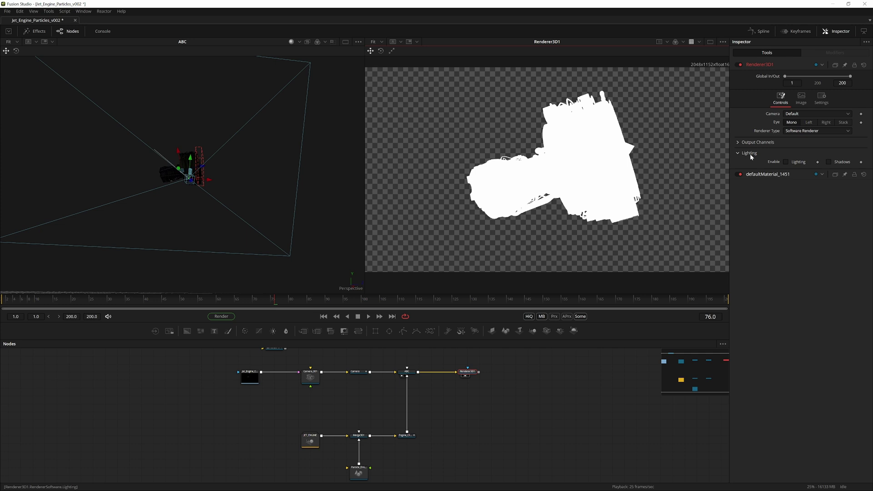
left_click(786, 162)
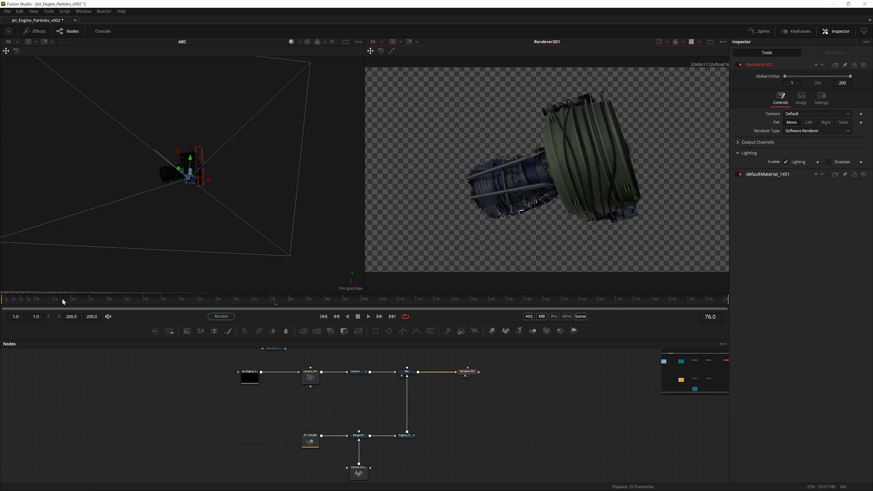
Step: Play the rendered projection from frame 1 to check its alignment, and save the composition
left_click_drag(62, 300, 0, 313)
scroll(484, 164, "up", 5)
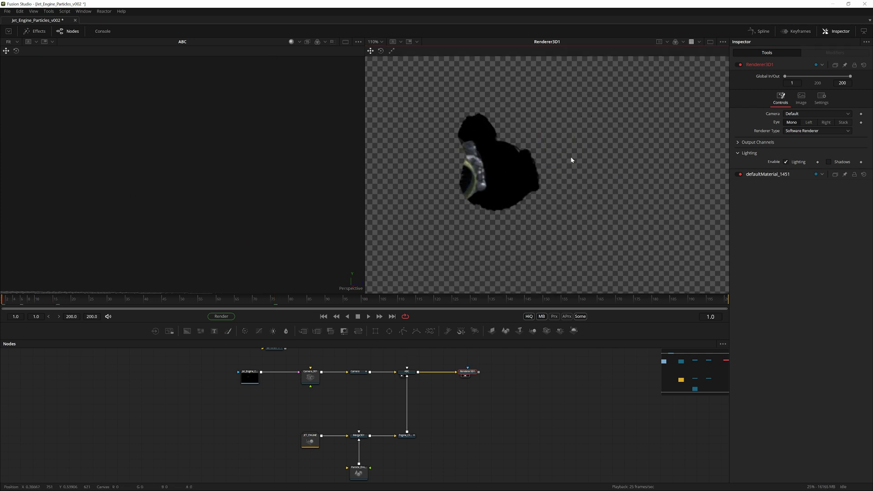
key("space")
key("ctrl+f")
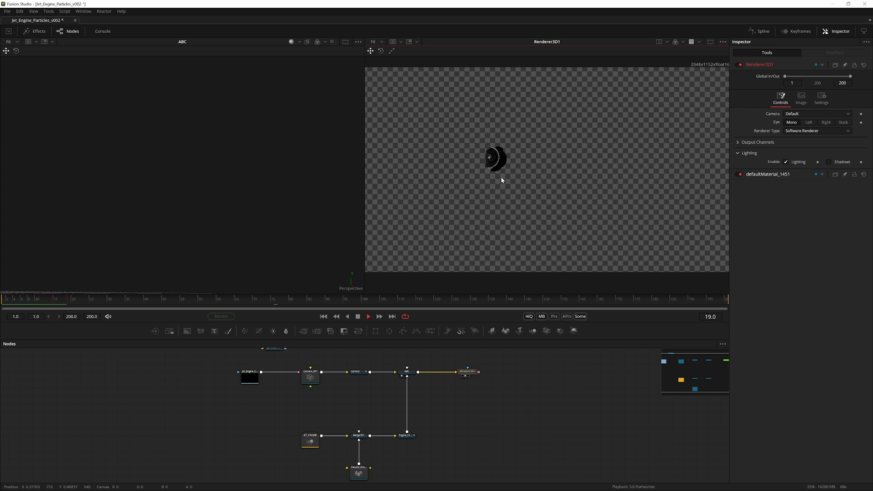
key("ctrl+s")
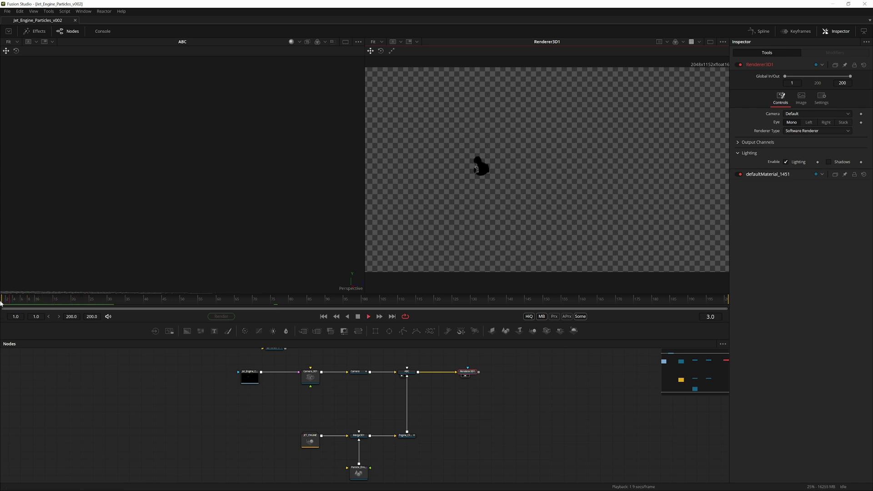
key("space")
Step: Set both the film back Resolution Gate Fit and the Projection Fit Method of Camera_001 to Width
left_click(303, 373)
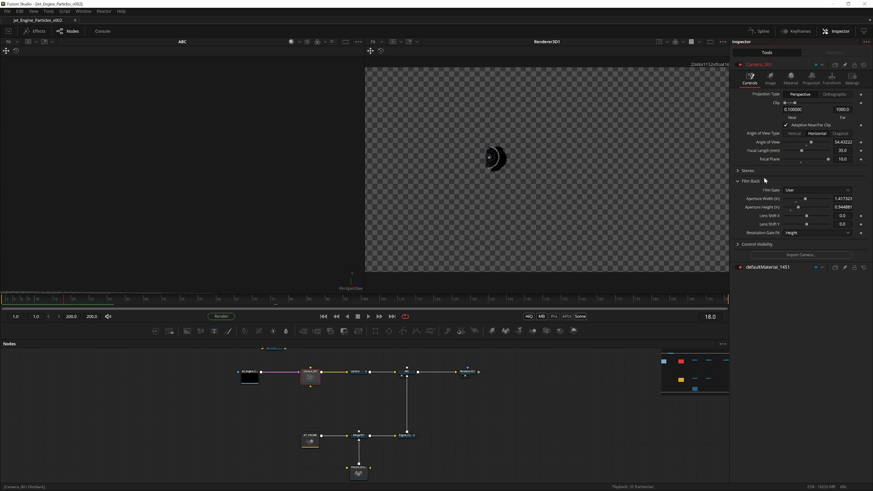
left_click(317, 380)
left_click(795, 233)
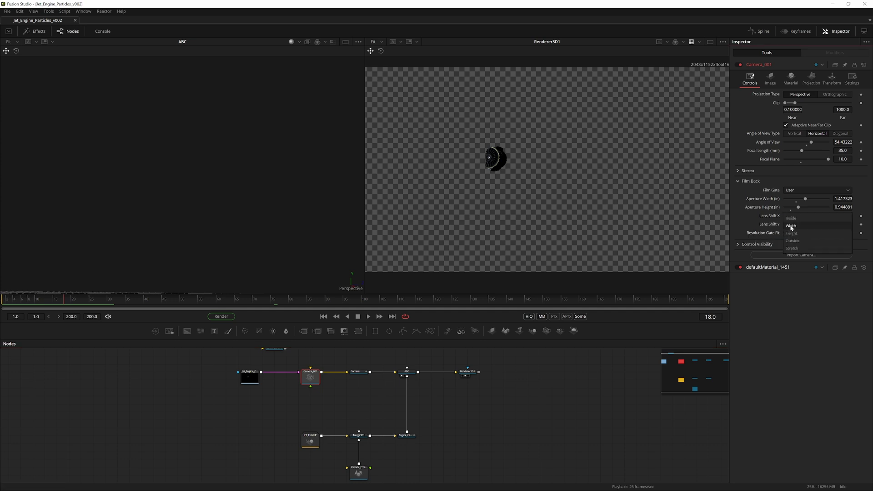
left_click(792, 227)
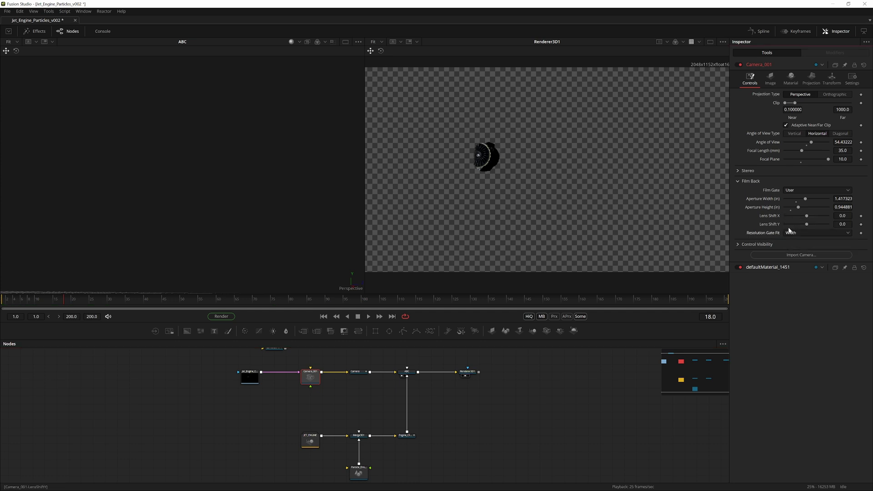
left_click(810, 78)
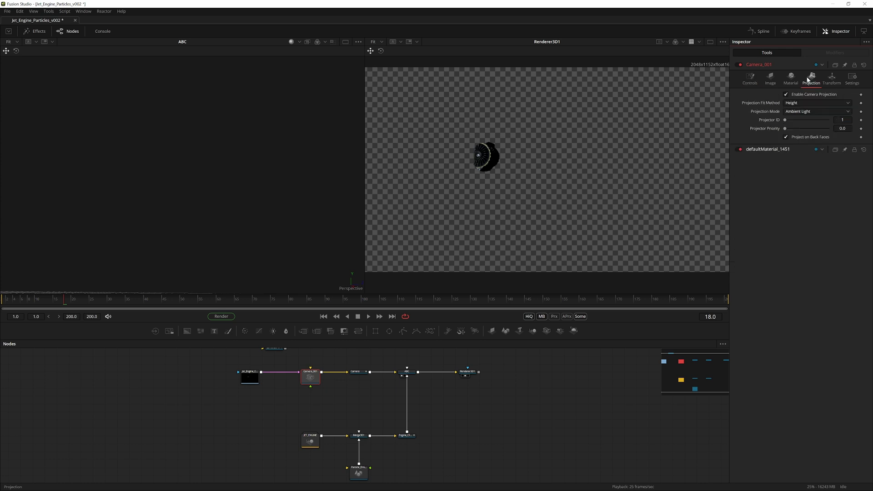
left_click(797, 105)
left_click(796, 97)
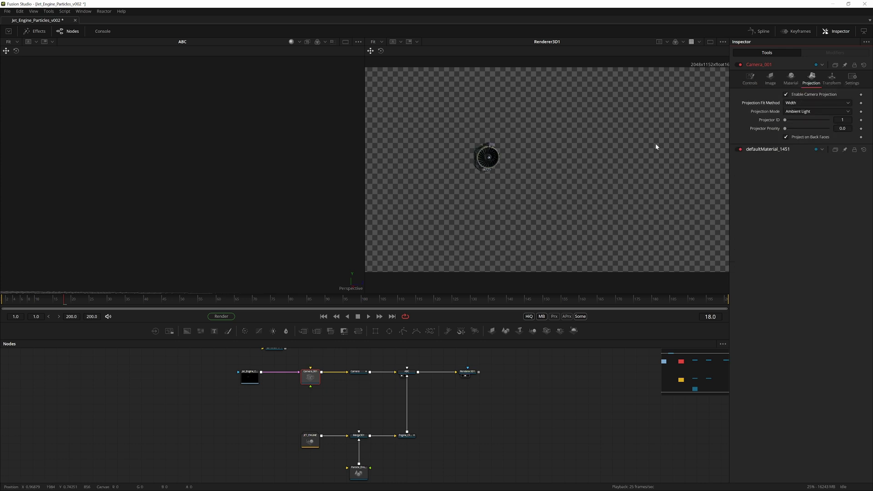
Step: Save the composition and review the projected engine in the 3D scene and in the render across the timeline
left_click(657, 147)
left_click(368, 317)
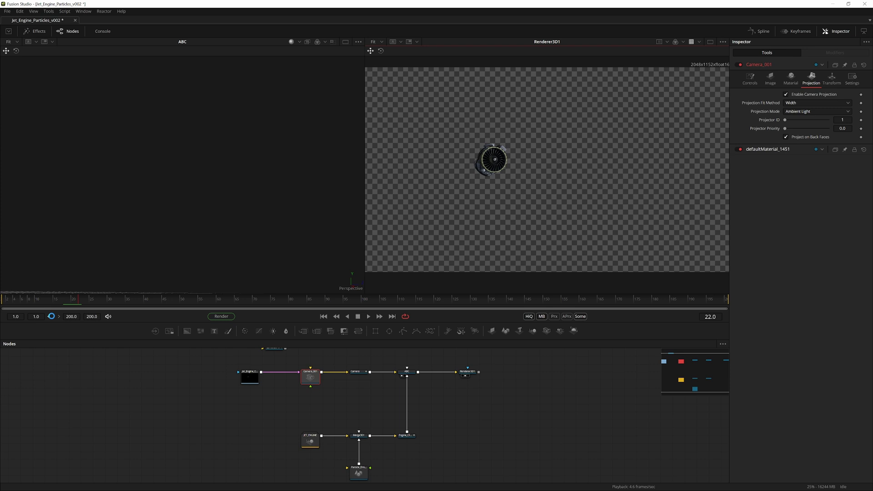
key("ctrl+s")
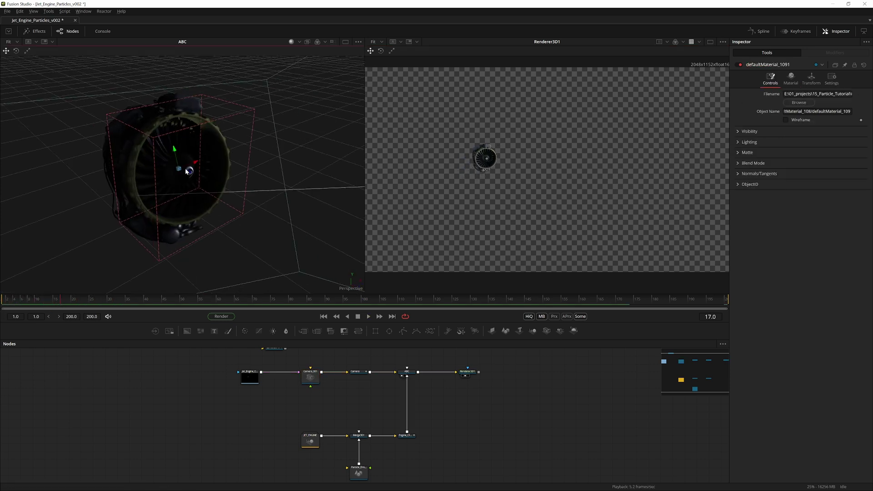
left_click_drag(189, 170, 273, 237)
scroll(258, 162, "down", 5)
left_click_drag(301, 303, 54, 315)
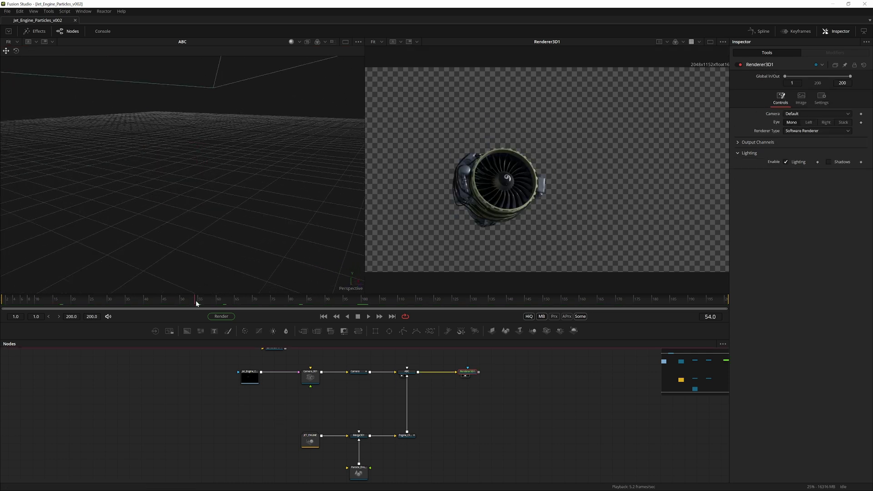
key("space")
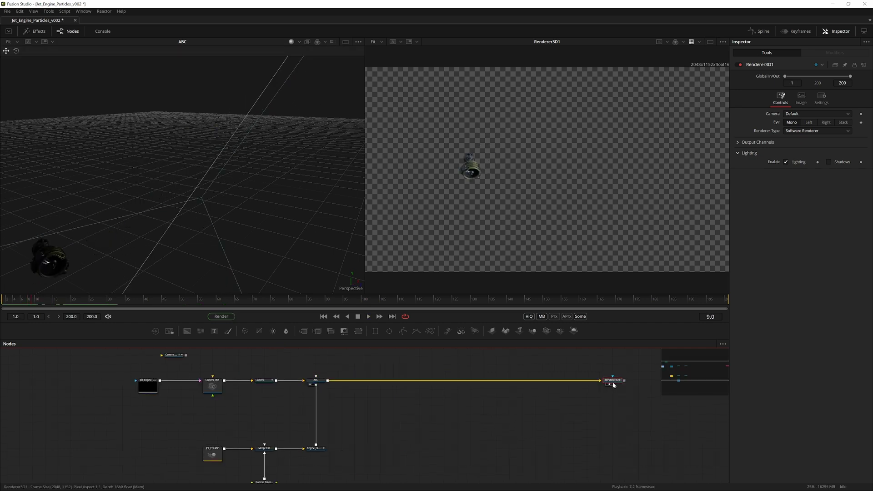
Step: Set Renderer3D1's renderer type to Hardware Renderer and check the playback up to frame 100
left_click(793, 132)
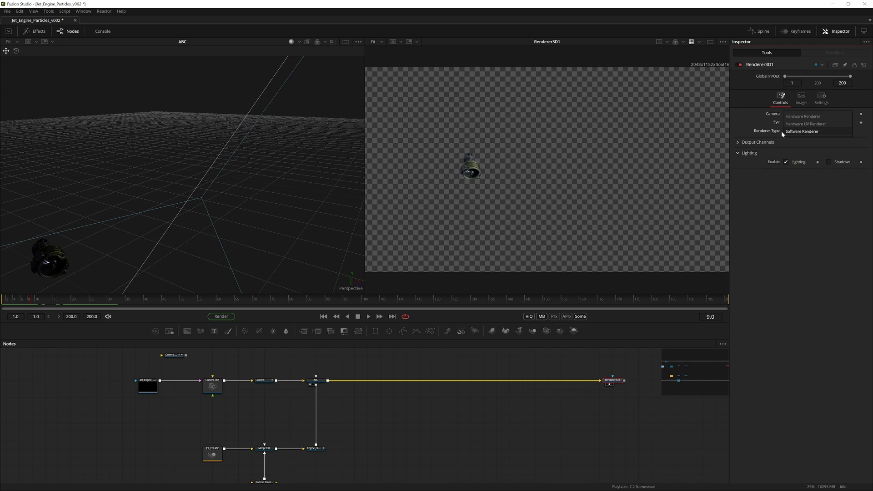
left_click(803, 117)
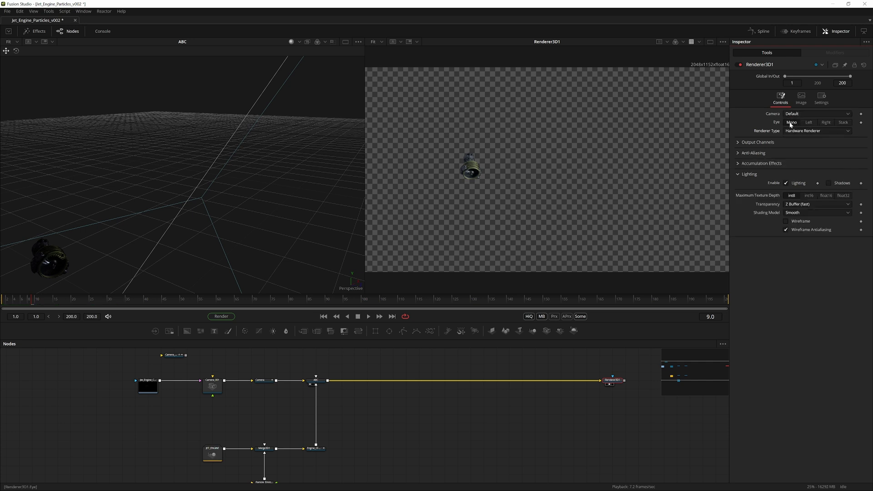
key("space")
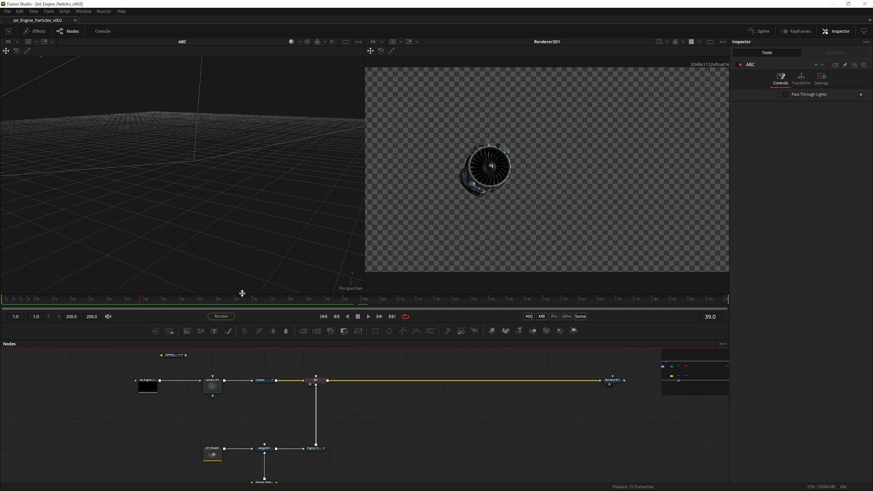
left_click_drag(350, 301, 363, 304)
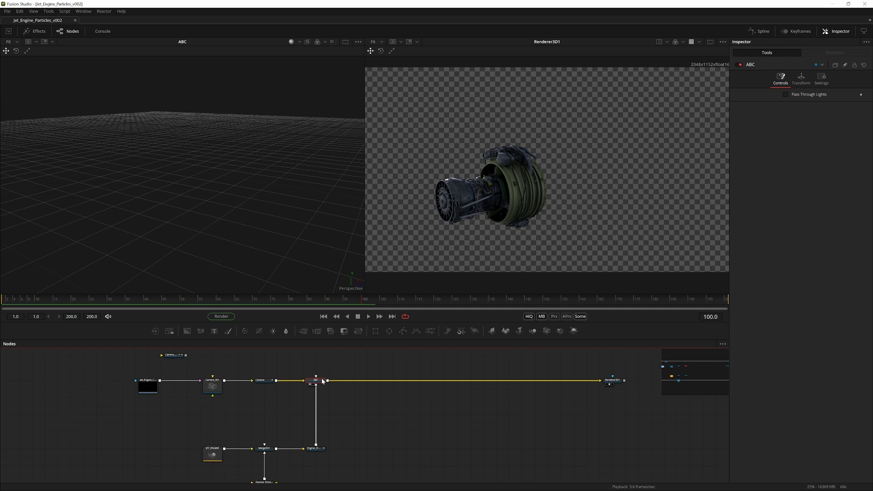
Step: Insert a Merge 3D node between ABC and Renderer3D1, spaced midway along the connection
key("shift+space")
type("merge")
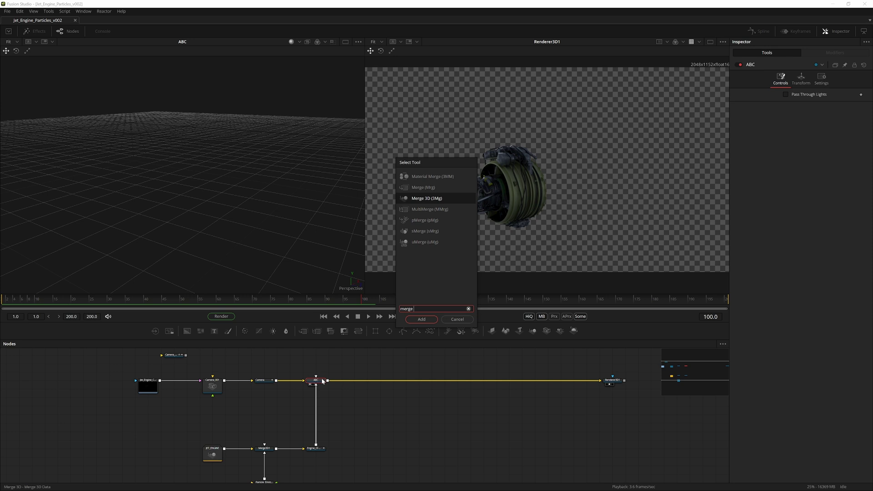
key("Return")
key("ctrl+f")
left_click_drag(361, 375, 482, 377)
left_click(476, 389)
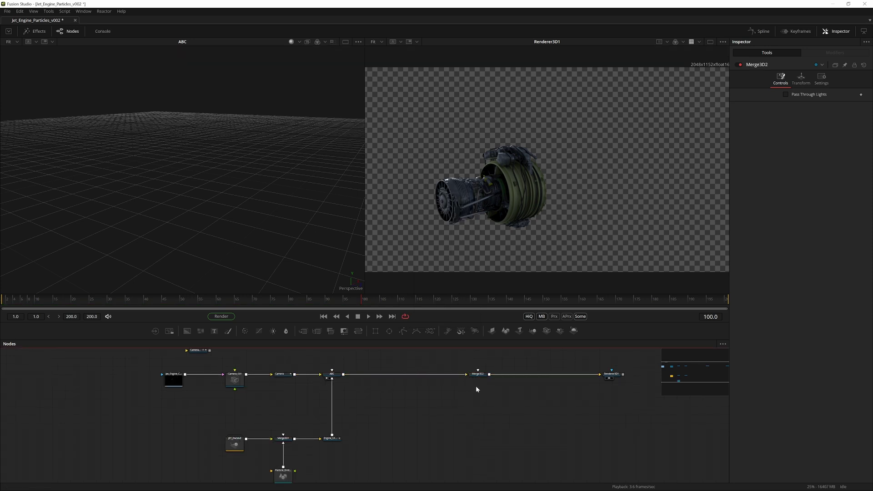
Step: Add a Shape 3D node below Merge3D2, connect it to the merge, and frame its plane in the 3D view
left_click(507, 332)
left_click_drag(489, 403, 482, 413)
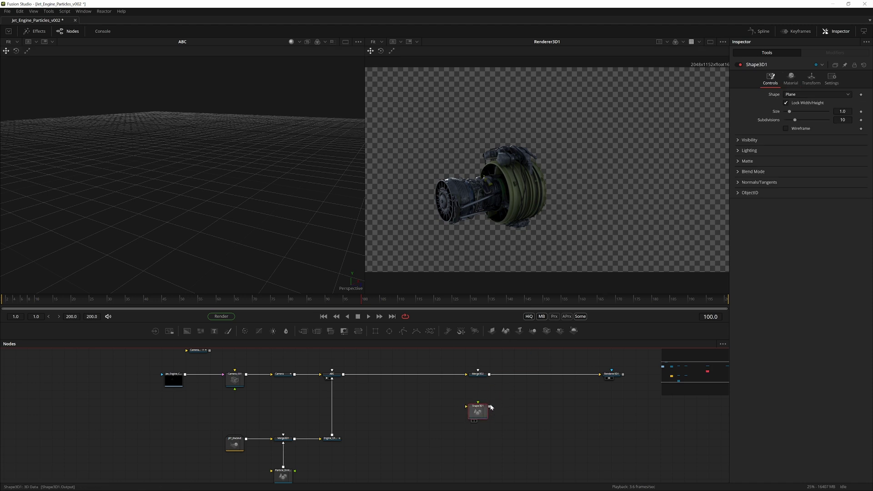
left_click_drag(490, 407, 478, 377)
left_click(478, 374)
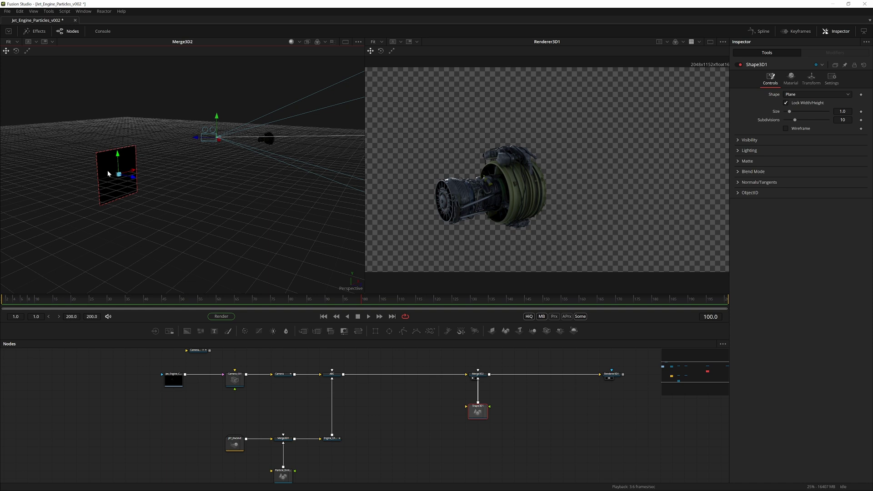
key("f")
mouse_move(170, 156)
left_mouse_down()
mouse_move(138, 139)
mouse_move(132, 162)
mouse_move(194, 169)
mouse_move(146, 142)
mouse_move(180, 153)
left_mouse_up()
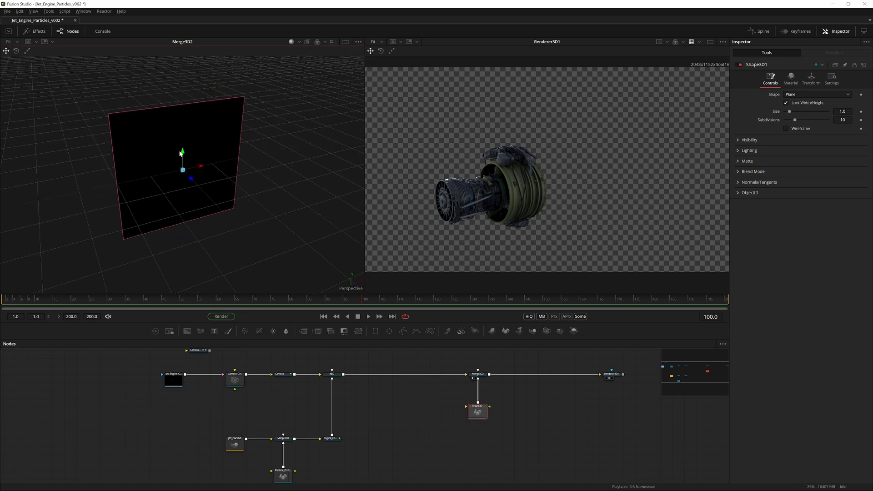
Step: Change Shape3D1's shape to Sphere
left_click(799, 95)
left_click(802, 110)
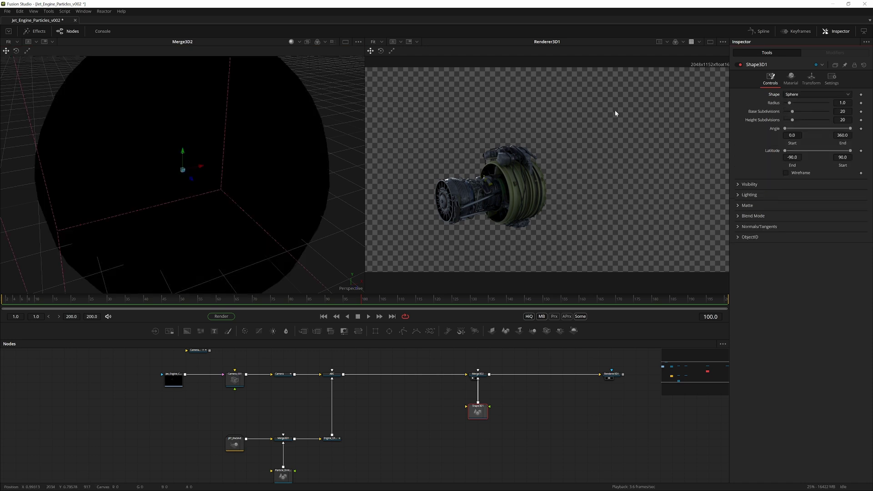
scroll(277, 121, "down", 5)
left_click_drag(214, 167, 184, 167)
scroll(184, 167, "up", 2)
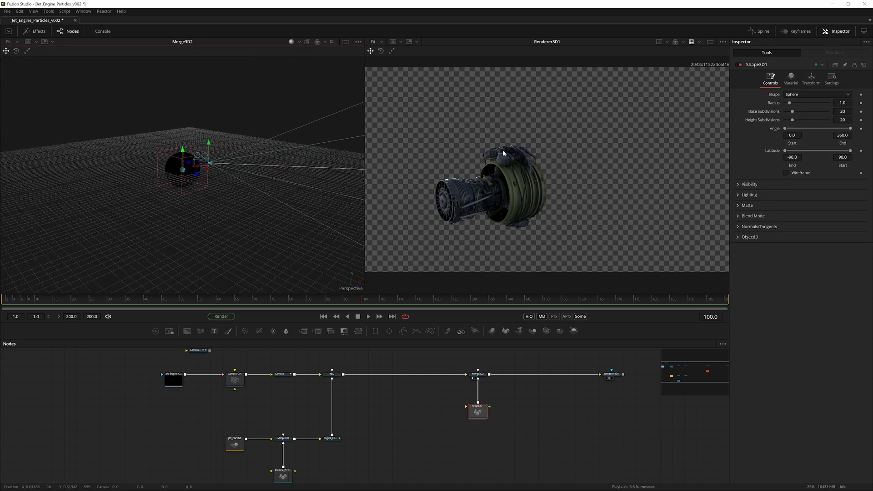
Step: Set Shape3D1's locked XYZ scale to 50 so the sphere encloses the whole scene
left_click(812, 79)
left_click_drag(796, 207, 835, 212)
left_click(840, 205)
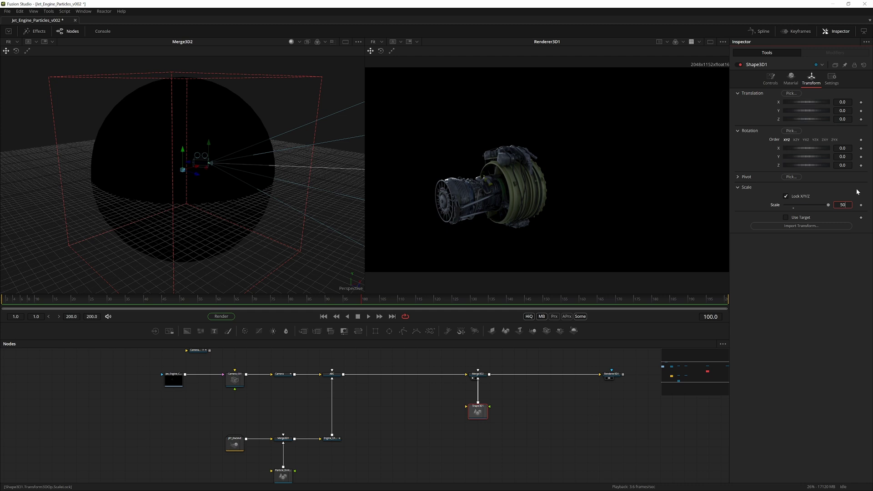
key("Return")
Step: Load kloppenheim_02_puresky_4k.exr from Downloads with a new Loader and connect it to Shape3D1 as its texture
left_click(155, 331)
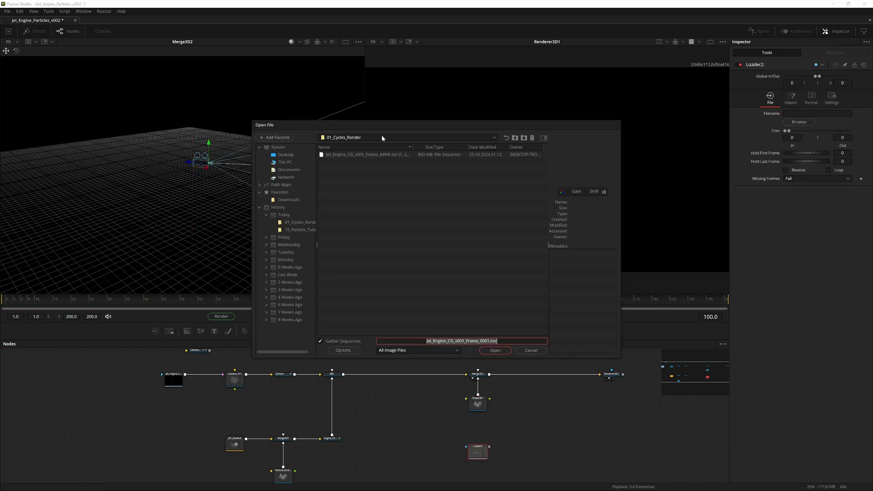
left_click(288, 200)
left_click(367, 274)
left_click(370, 267)
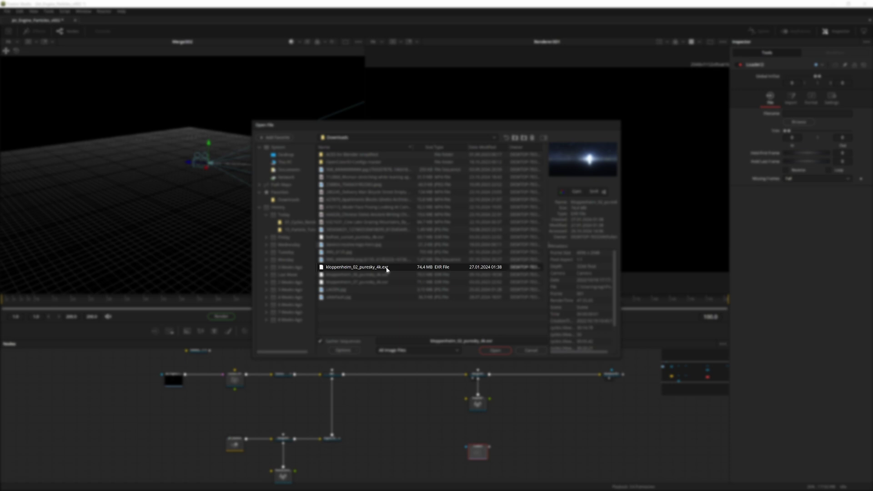
double_click(387, 269)
left_click_drag(490, 448, 480, 404)
left_click_drag(480, 404, 480, 412)
Step: Arrange the sky image loader and Shape3D1 side by side above Merge3D2 in the node graph
left_click_drag(478, 453, 442, 412)
left_click_drag(503, 406, 440, 393)
left_click_drag(439, 379, 457, 433)
left_click_drag(460, 470, 424, 384)
left_click(435, 392)
left_click(495, 381)
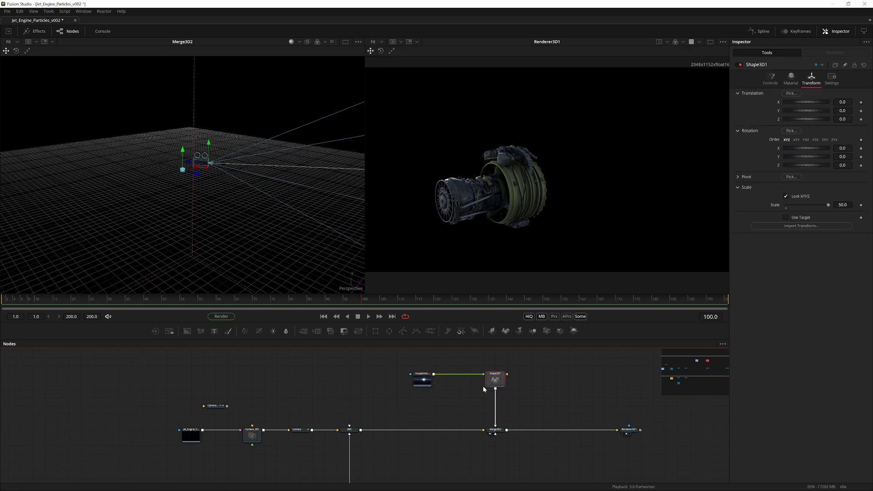
Step: Turn off receiving Lighting and Shadows in Shape3D1's material
left_click_drag(223, 121, 206, 132)
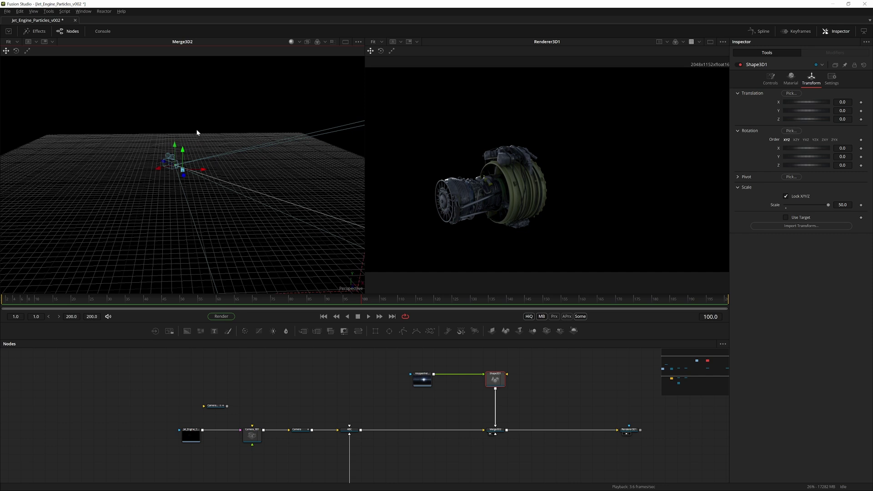
left_click_drag(196, 132, 192, 137)
left_click(498, 382)
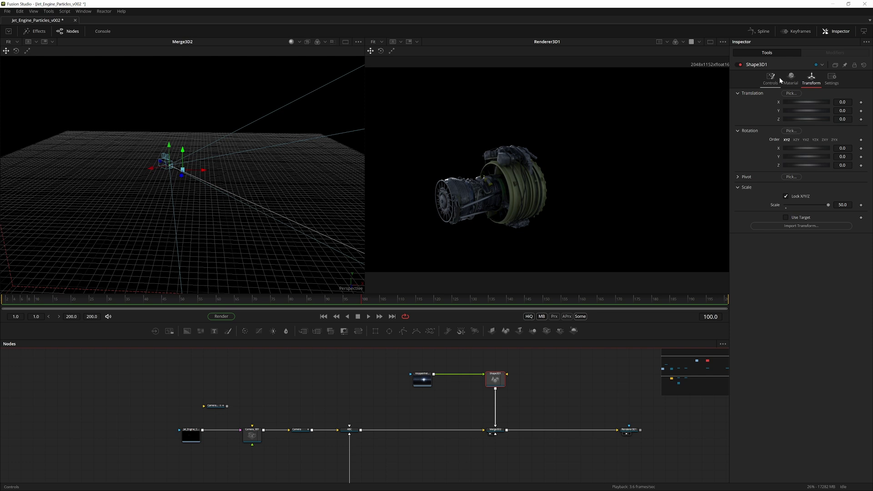
left_click(795, 78)
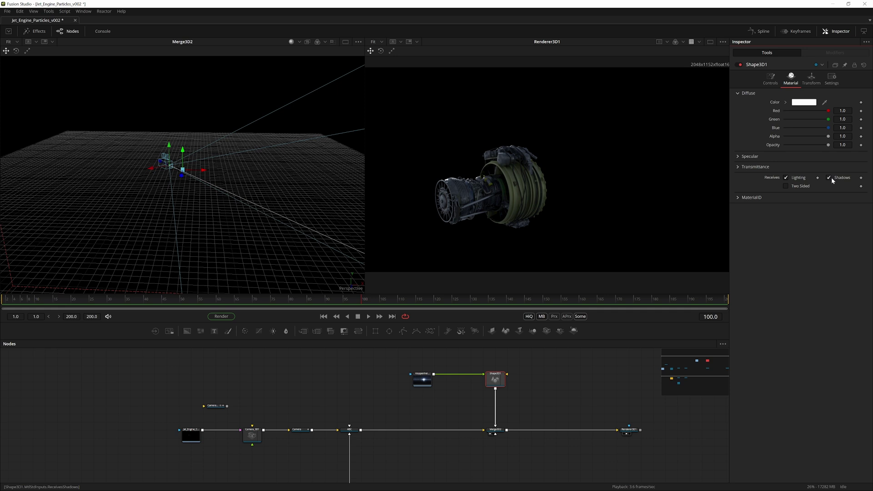
left_click(786, 178)
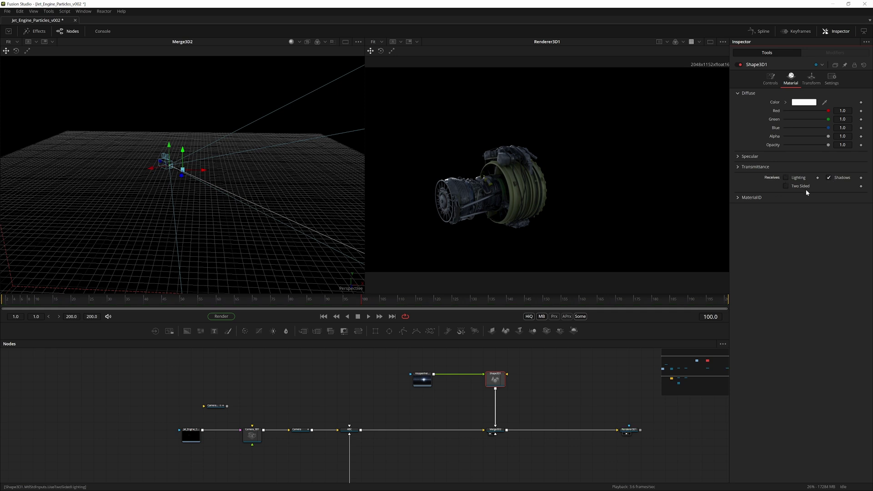
left_click(829, 178)
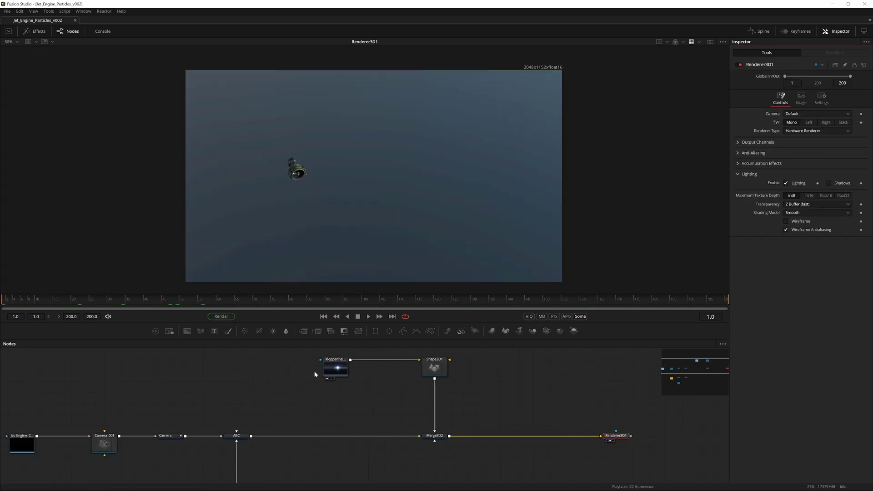
Step: Inspect the sky's color gradient in the render up close and set Renderer3D1's Maximum Texture Depth to float16
left_click(338, 365)
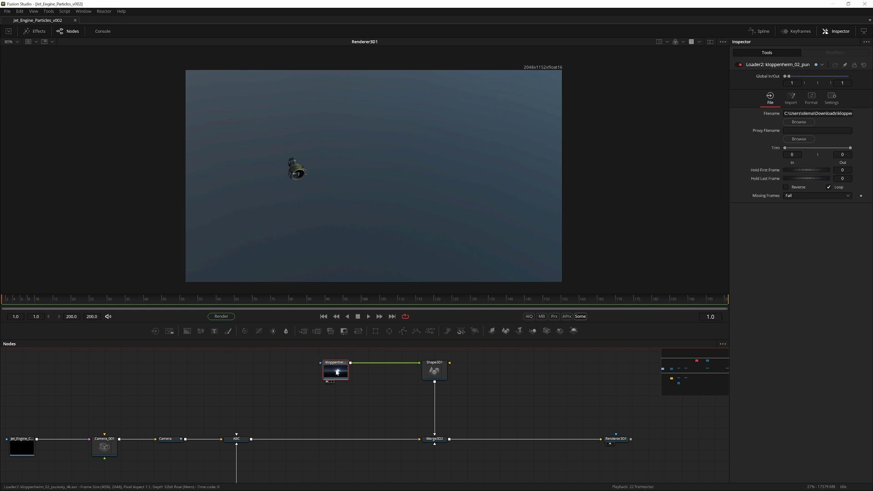
left_click(434, 377)
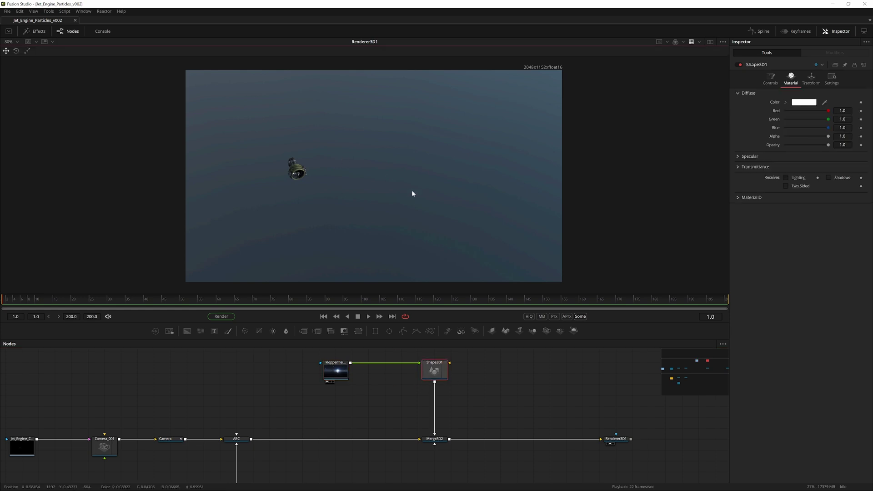
left_click_drag(488, 94, 370, 261)
scroll(476, 215, "up", 7)
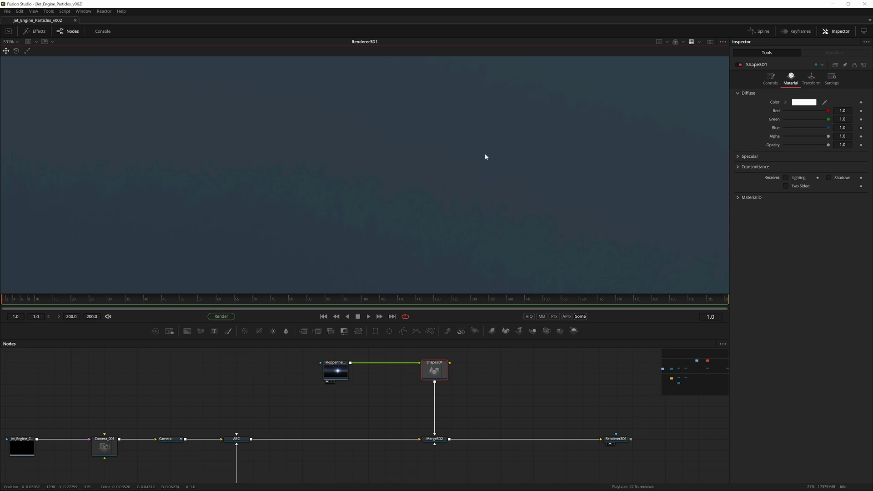
key("ctrl+f")
left_click(621, 439)
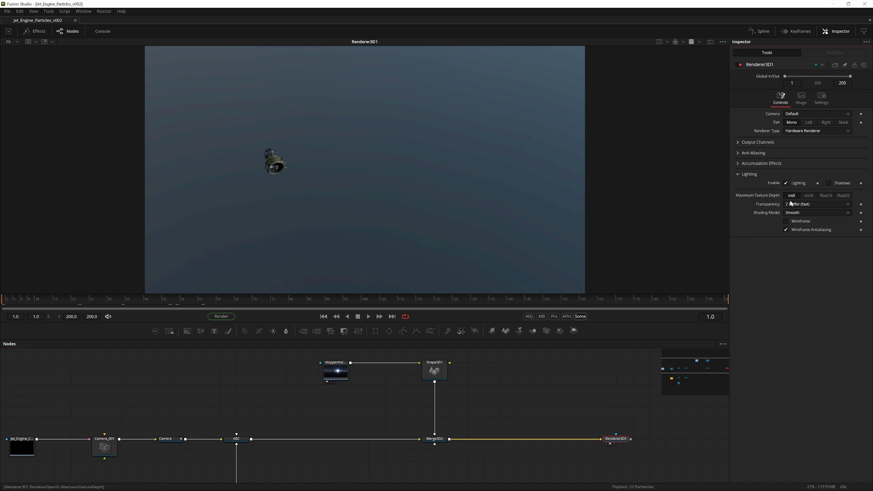
left_click(827, 196)
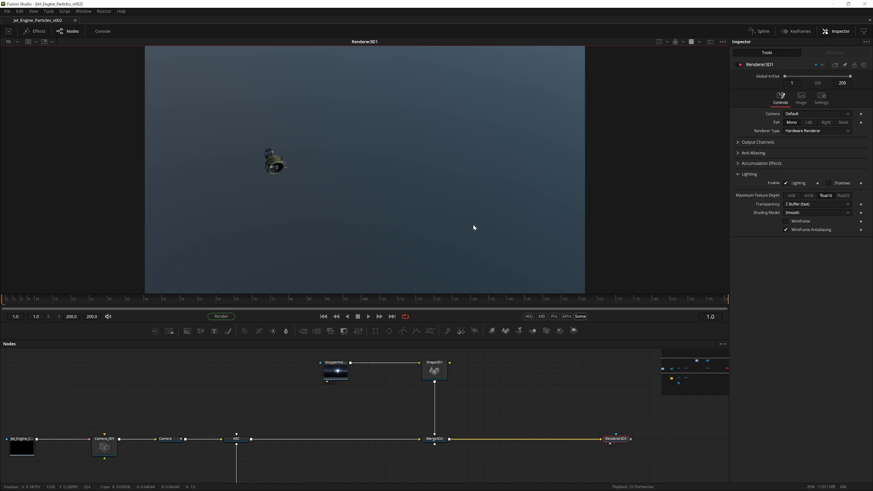
Step: Play the render up to frame 92 to check the engine against the sky background
key("space")
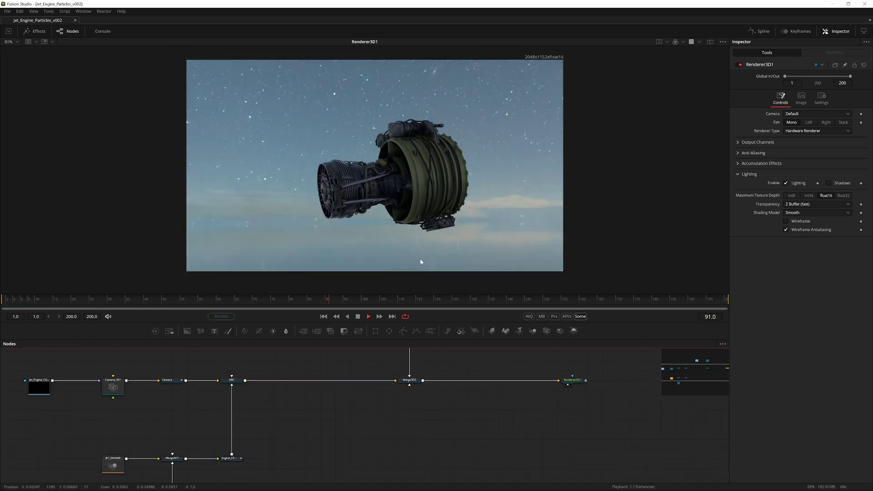
key("space")
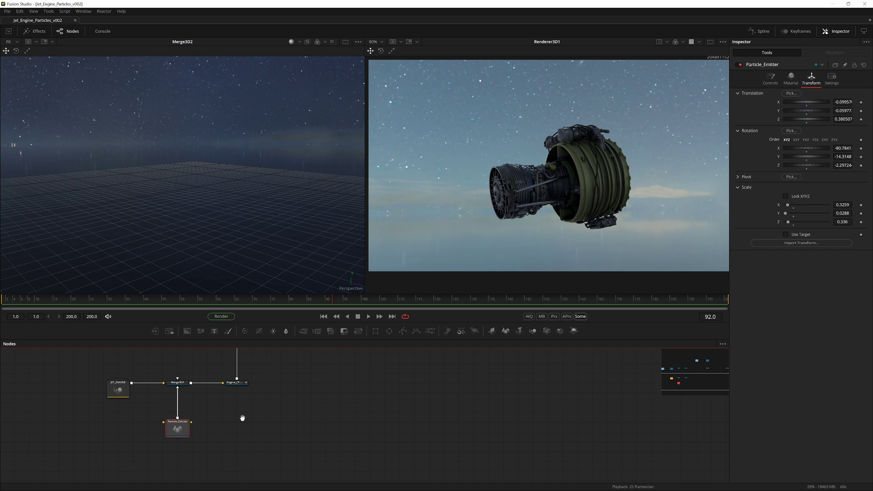
scroll(294, 458, "down", 1)
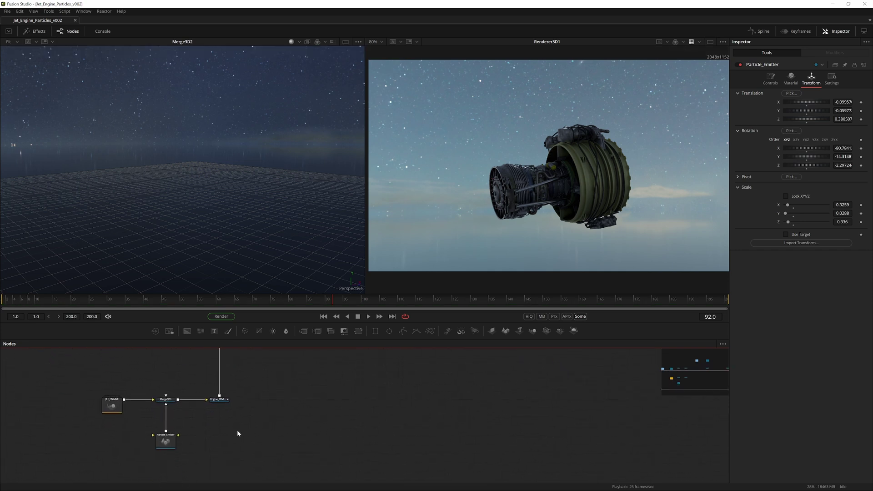